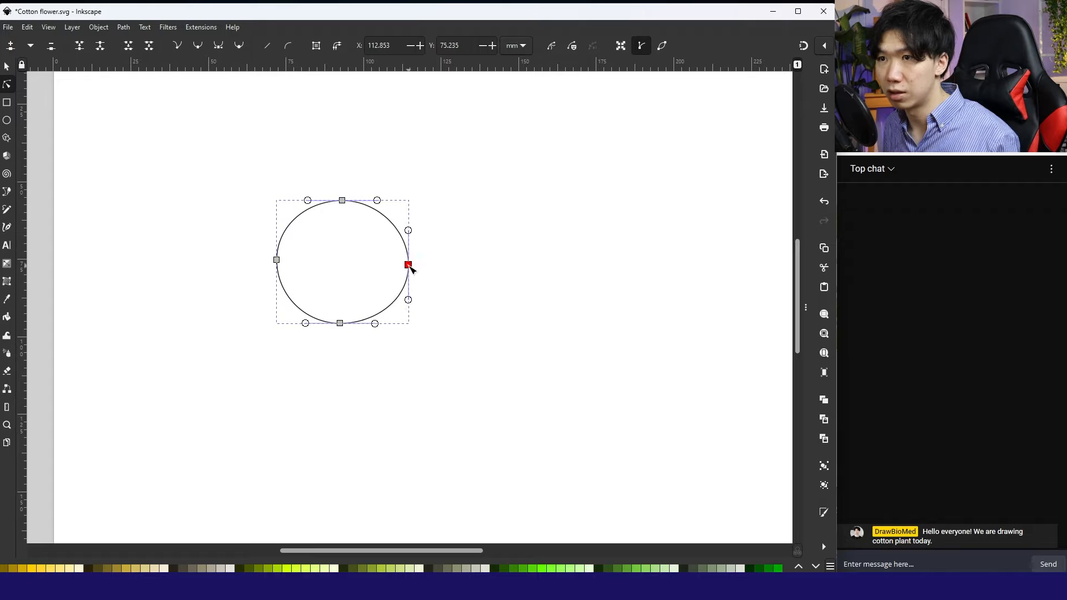
Step: Reshape the circle into an irregular cotton puff about 42.7 by 37.5 mm by shifting its bottom, left and right nodes
left_click_drag(340, 324, 332, 318)
left_click_drag(276, 259, 271, 256)
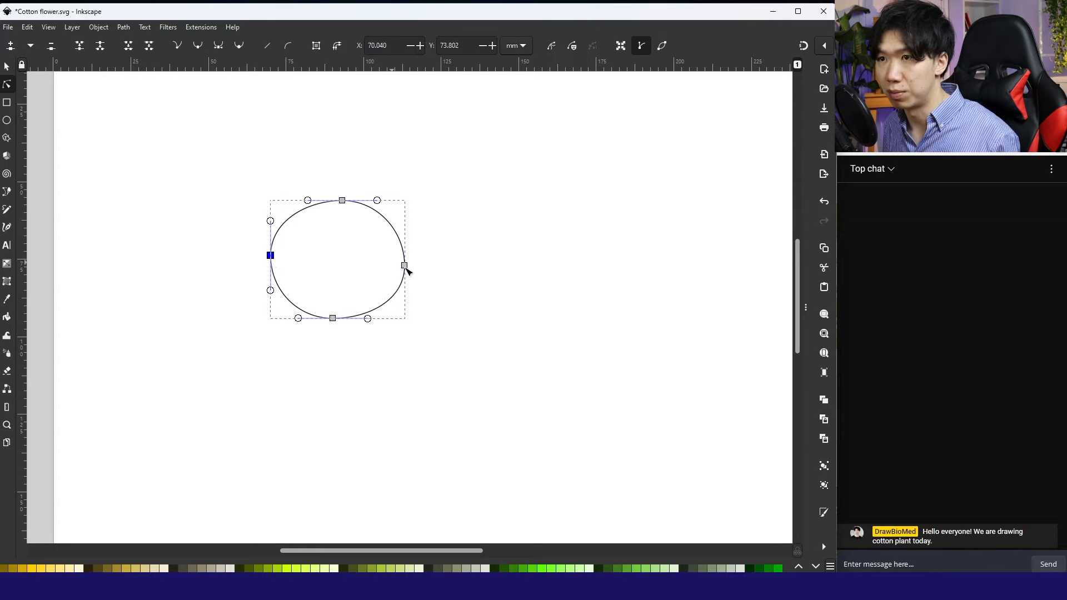
left_click_drag(405, 266, 403, 268)
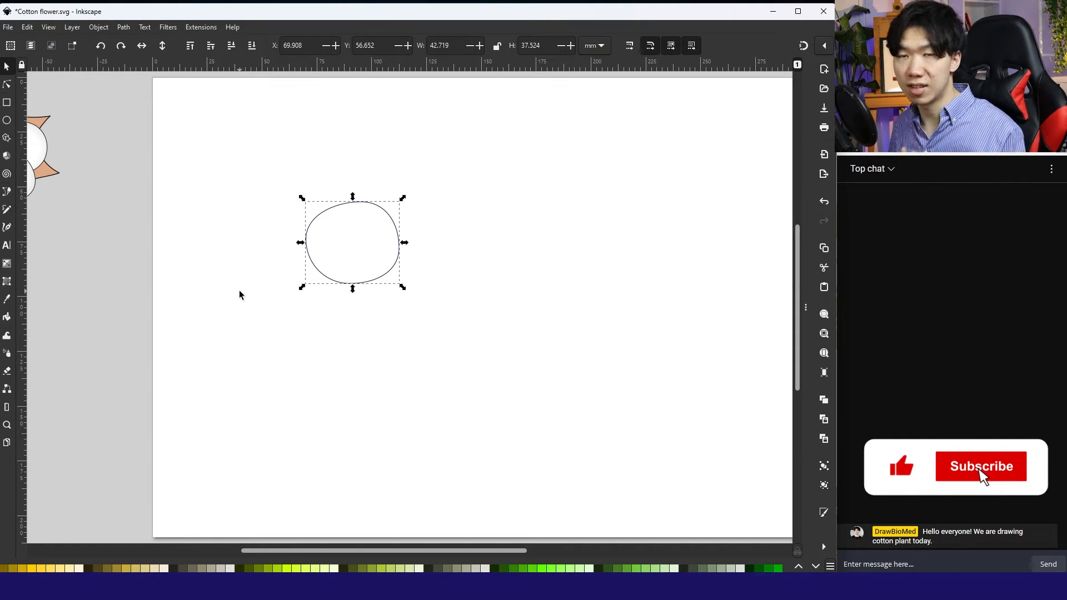
Step: Apply a radial gradient fill to the puff, centred near its middle and reaching almost to the outline
left_click(6, 264)
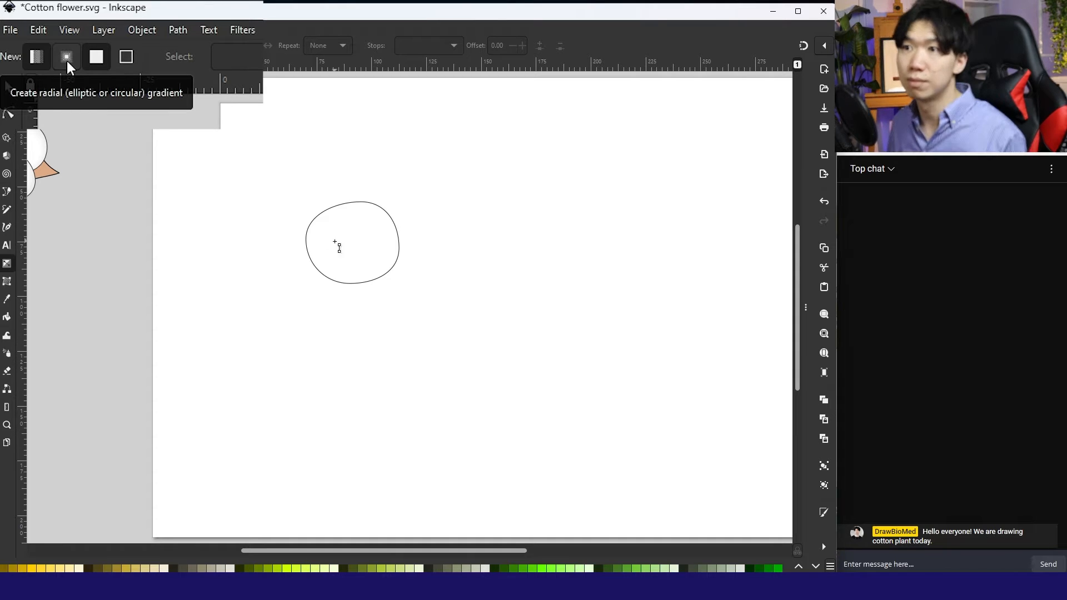
left_click(334, 241)
left_click_drag(352, 240, 354, 275)
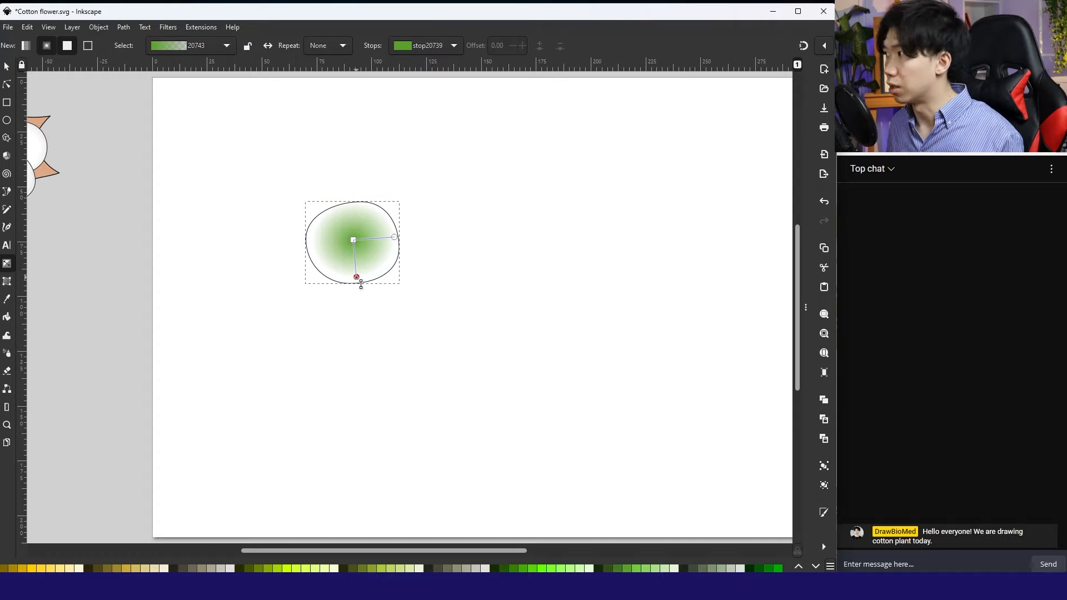
Step: Recolour the puff's gradient with light grey at the outer stop and white at the centre stop
left_click(356, 277)
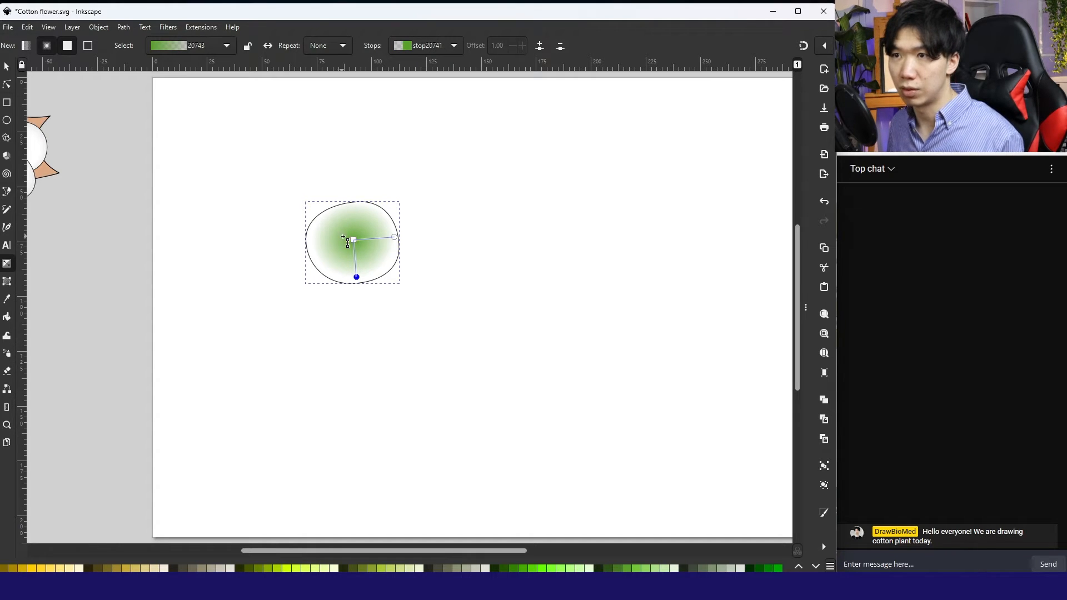
left_click(798, 568)
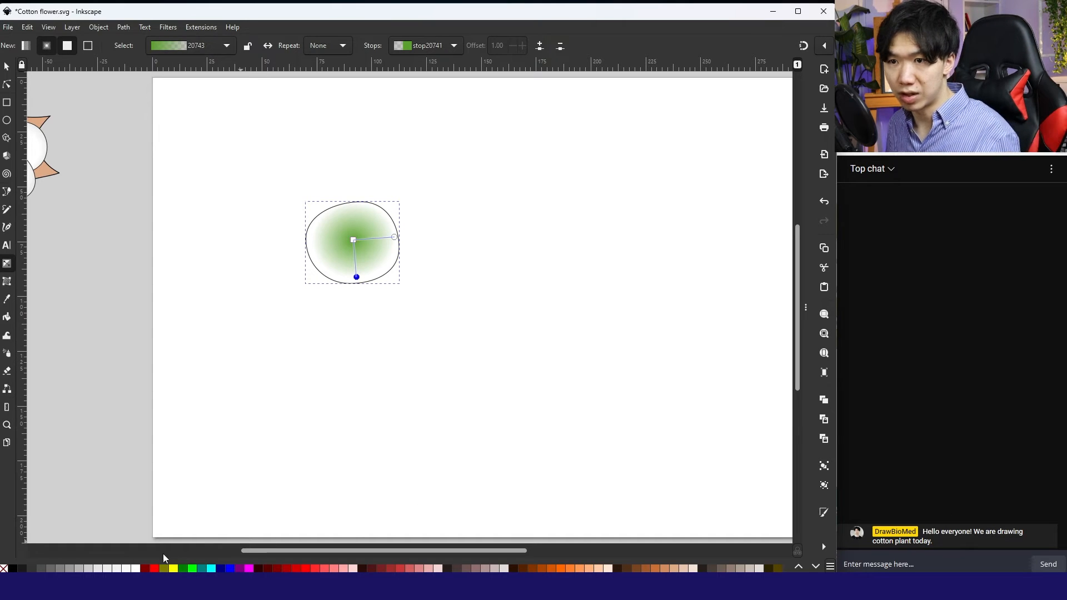
left_click(107, 568)
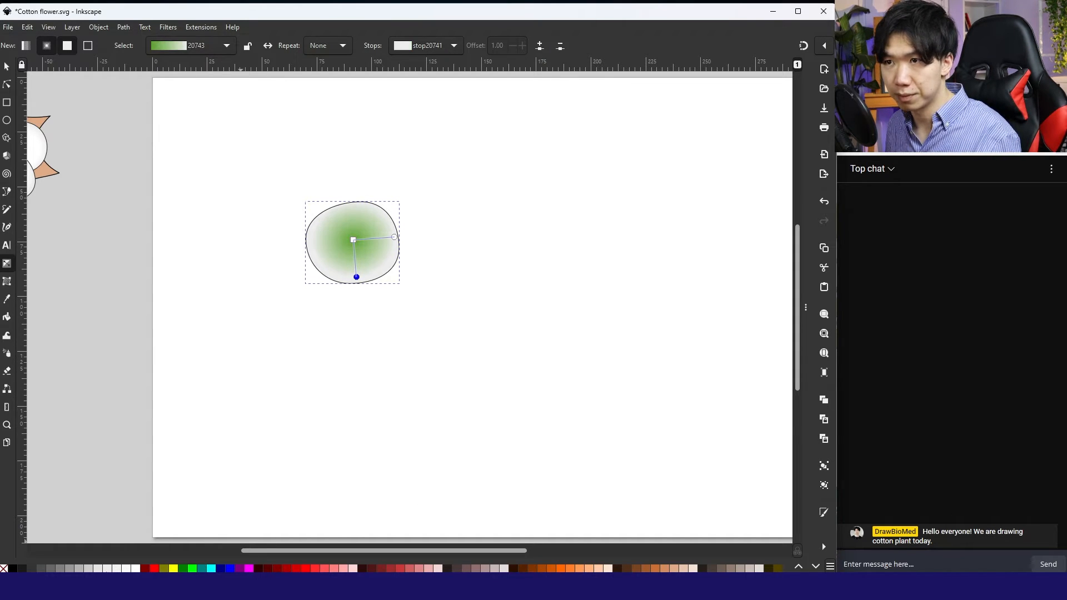
left_click(353, 241)
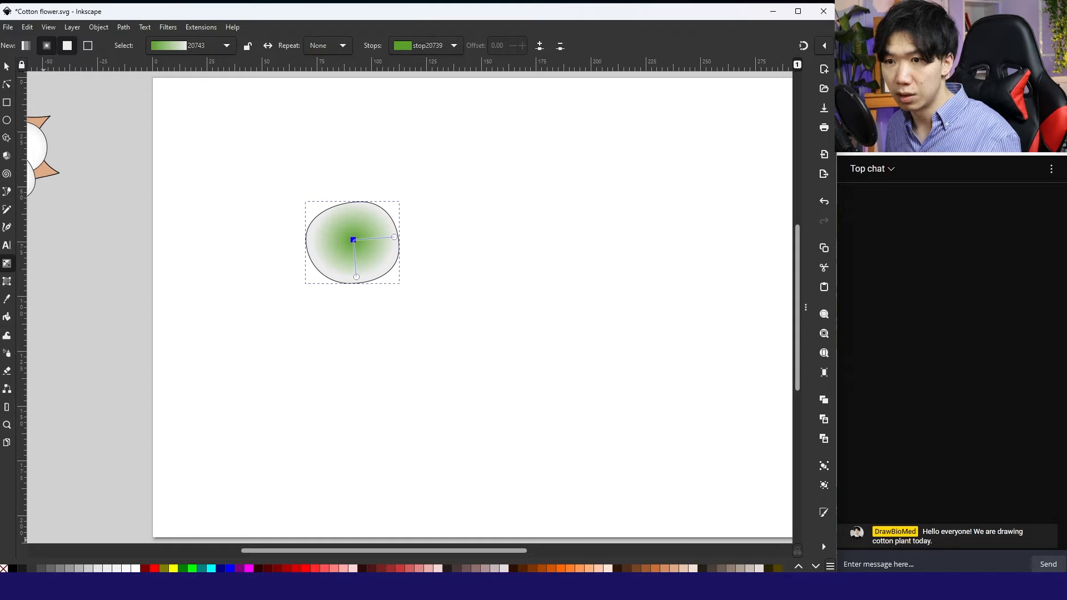
left_click(136, 569)
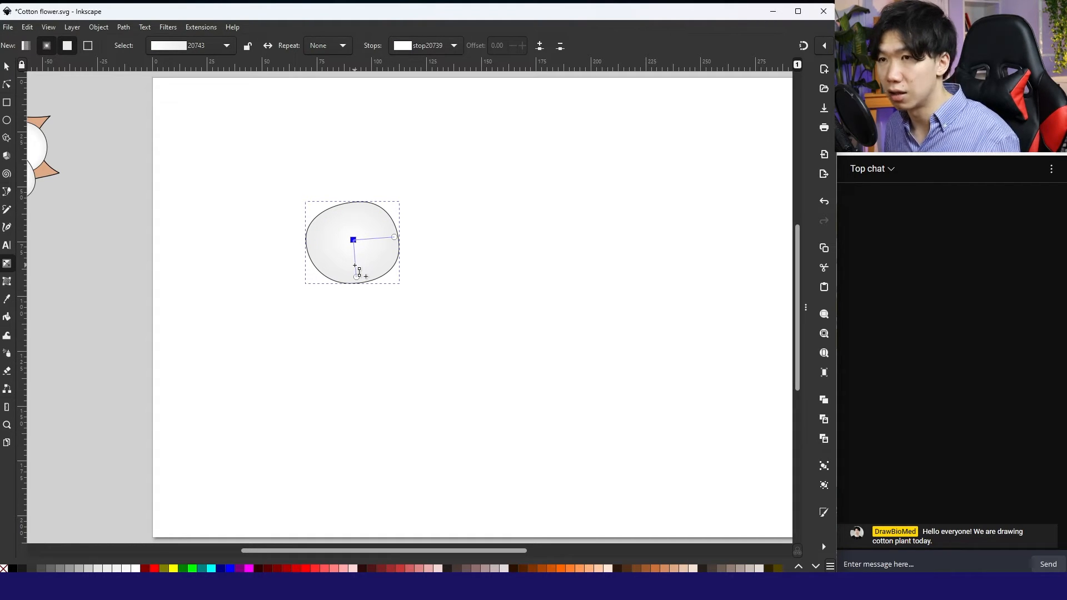
Step: Add an intermediate gradient stop at offset 0.63, colour it white, and save the drawing
double_click(354, 265)
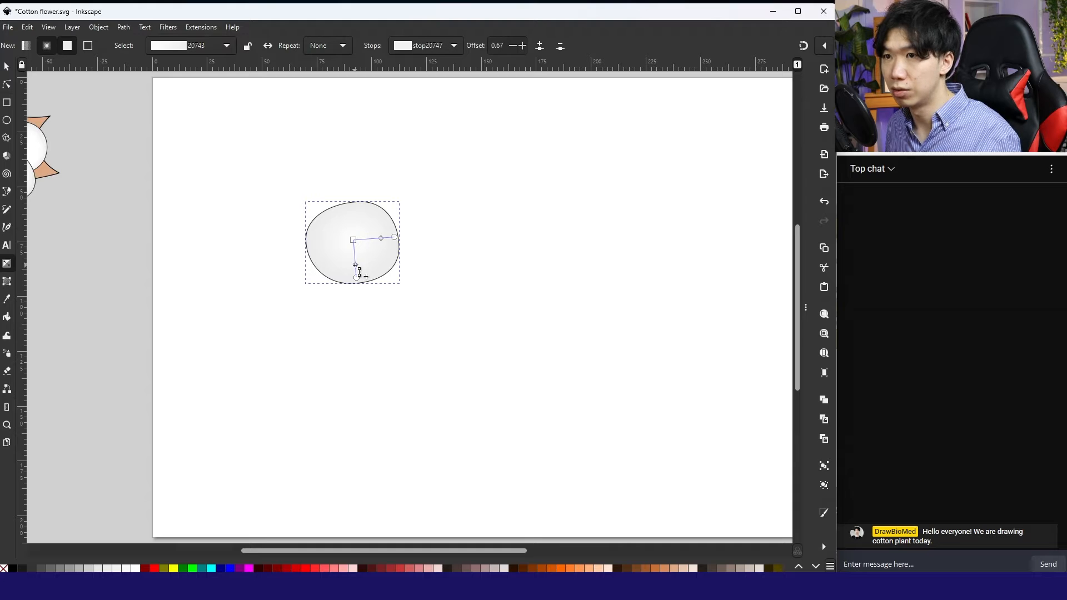
left_click_drag(355, 265, 356, 263)
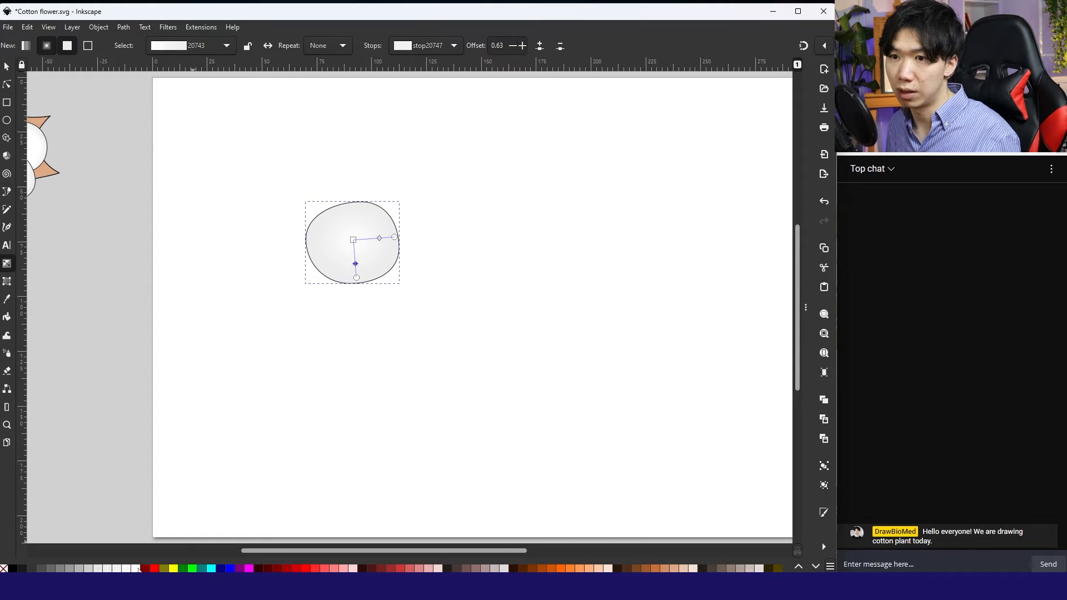
left_click(138, 569)
key("s")
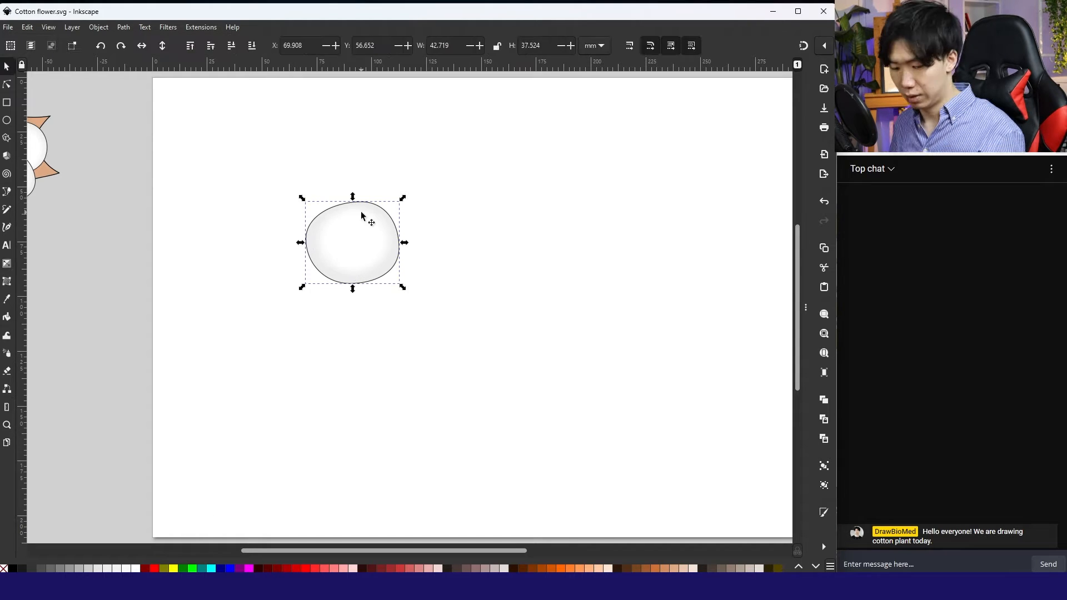
Step: Make four copies of the shaded puff and arrange all five in an overlapping ring
key("ctrl+c")
key("ctrl+v")
key("ctrl+v")
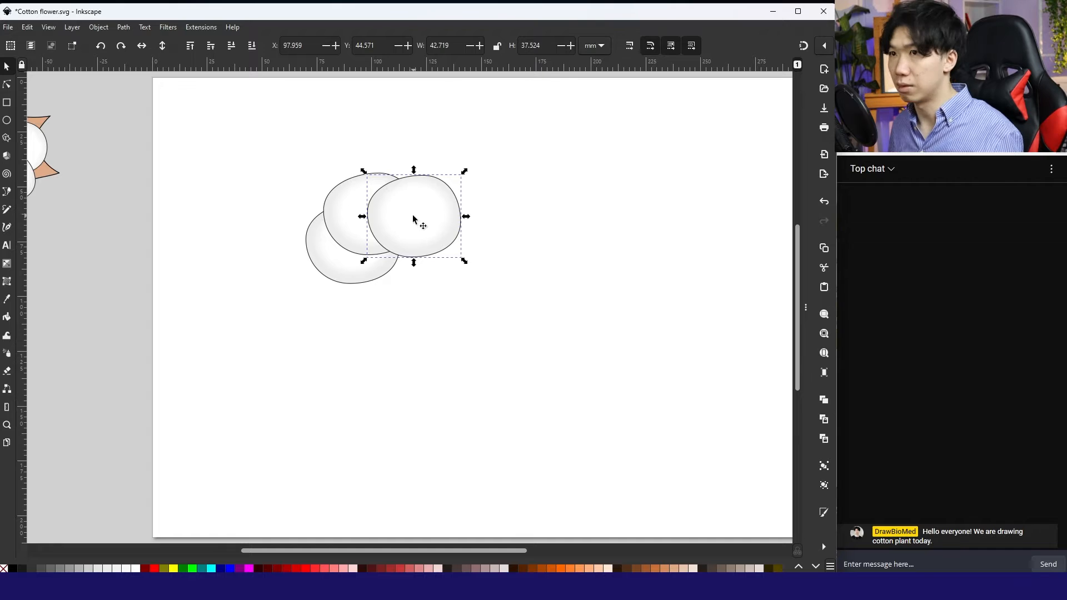
key("ctrl+v")
key("ctrl+v")
left_click(451, 262)
left_click_drag(454, 263, 480, 218)
left_click_drag(428, 306, 384, 293)
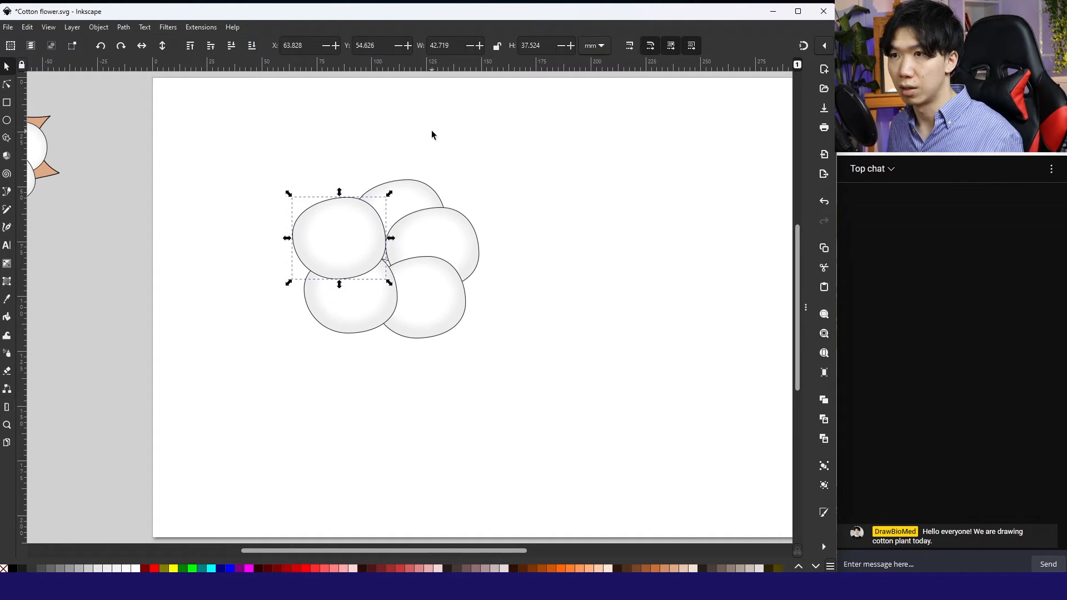
left_click(431, 133)
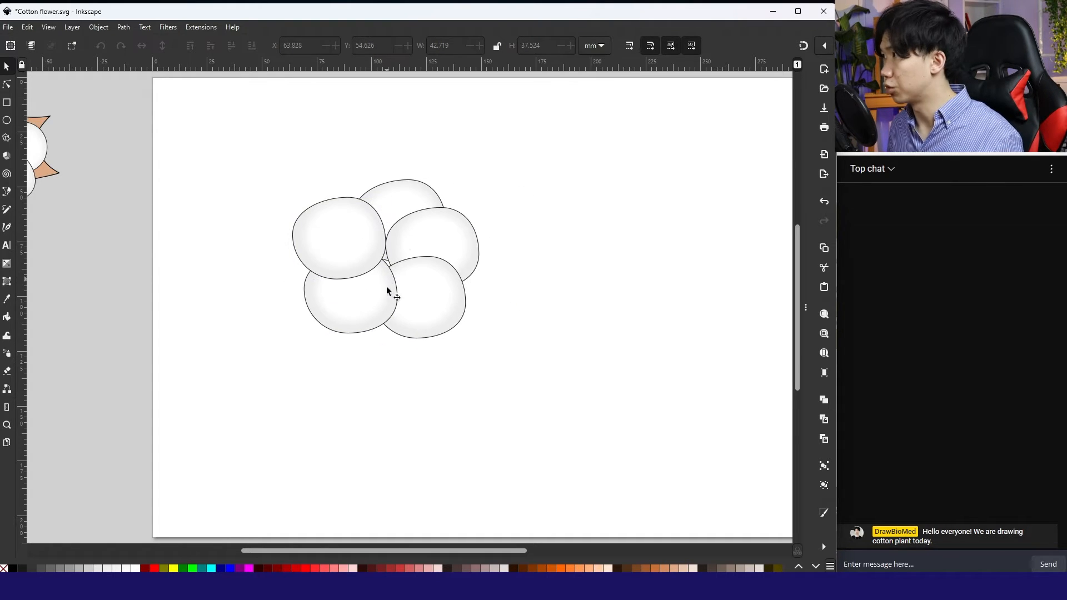
Step: Lower the ring's right puff to the bottom of the stack, and nudge and rotate the puffs for variation
left_click(442, 244)
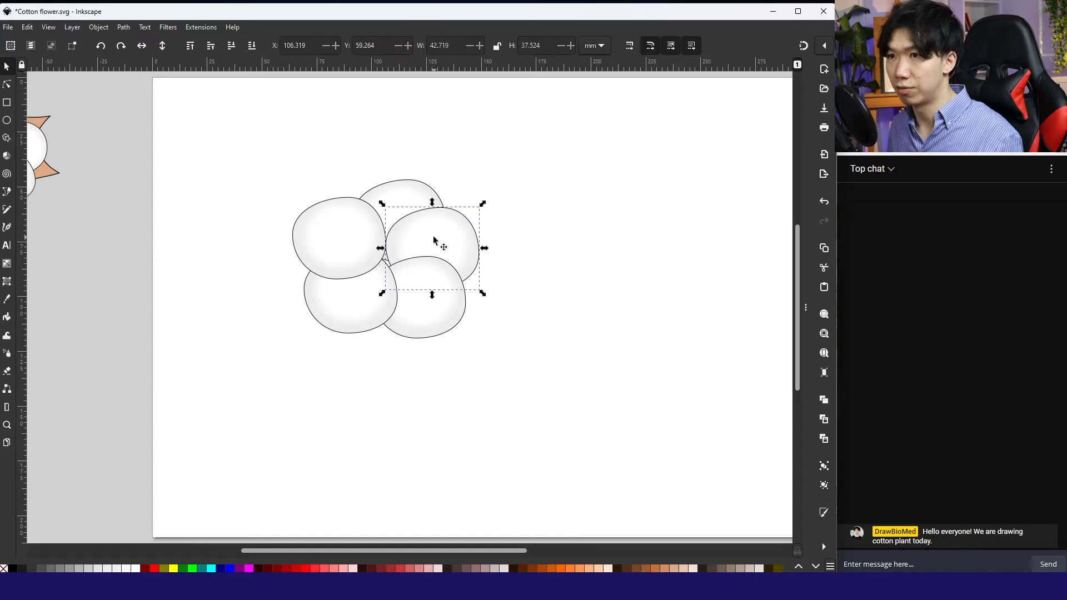
left_click(252, 49)
left_click(478, 297)
left_click(432, 327)
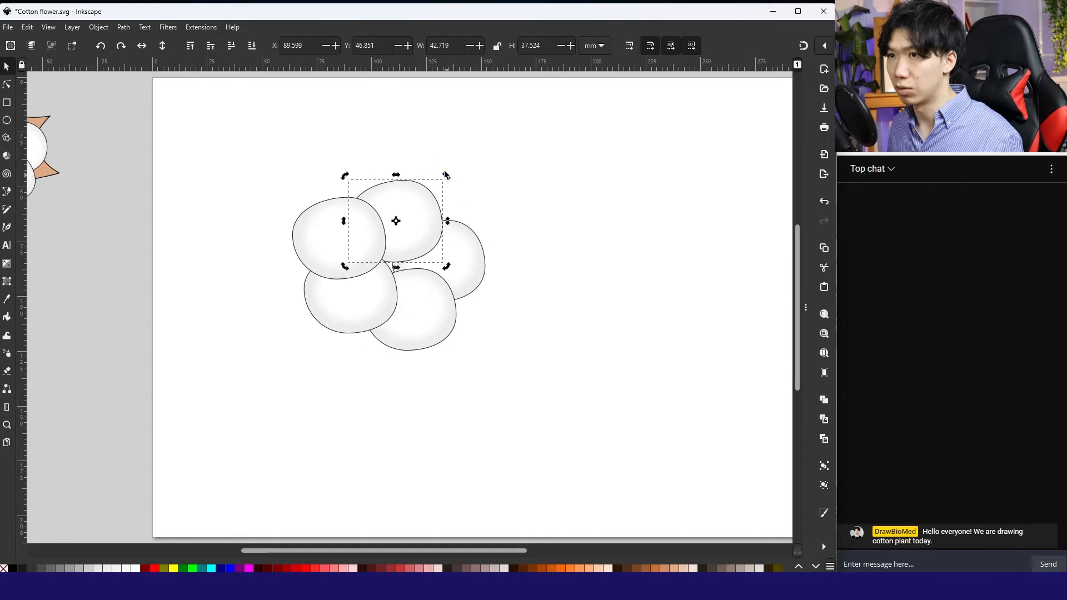
left_click_drag(446, 173, 442, 237)
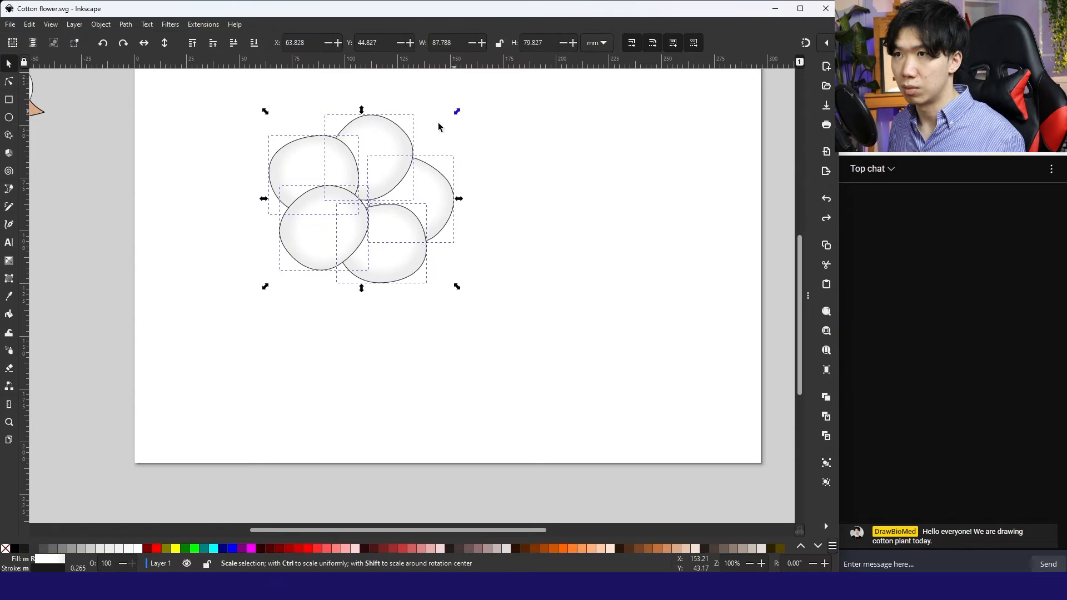
Step: Scale the five-puff cluster down to about 55.4 by 50.4 mm, move it closer to the page's left edge, and save
left_click_drag(459, 111, 391, 178)
left_click_drag(208, 140, 547, 418)
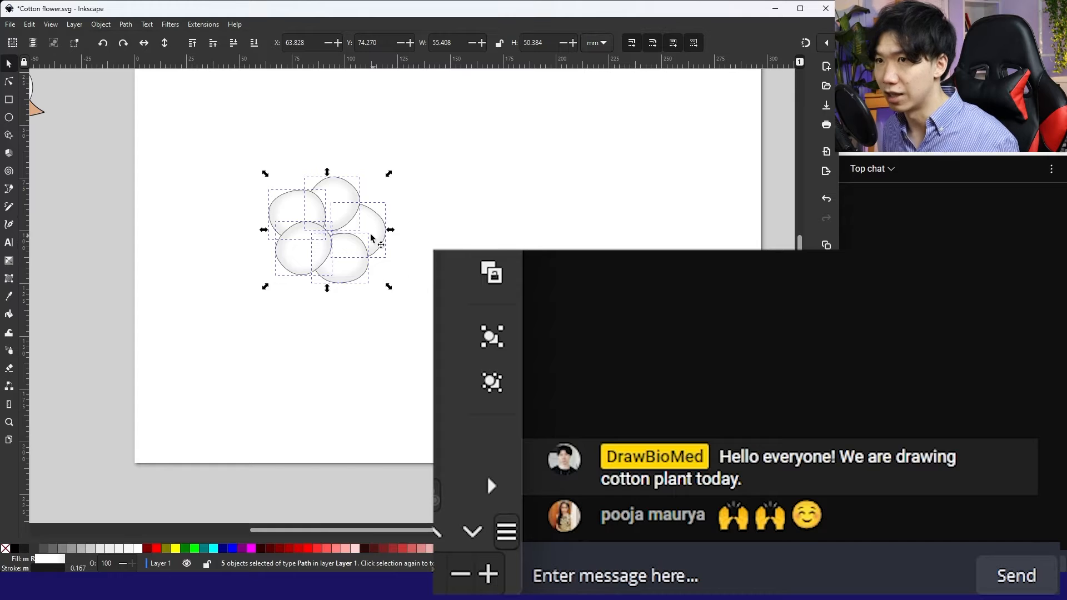
left_click_drag(371, 237, 310, 237)
key("Escape")
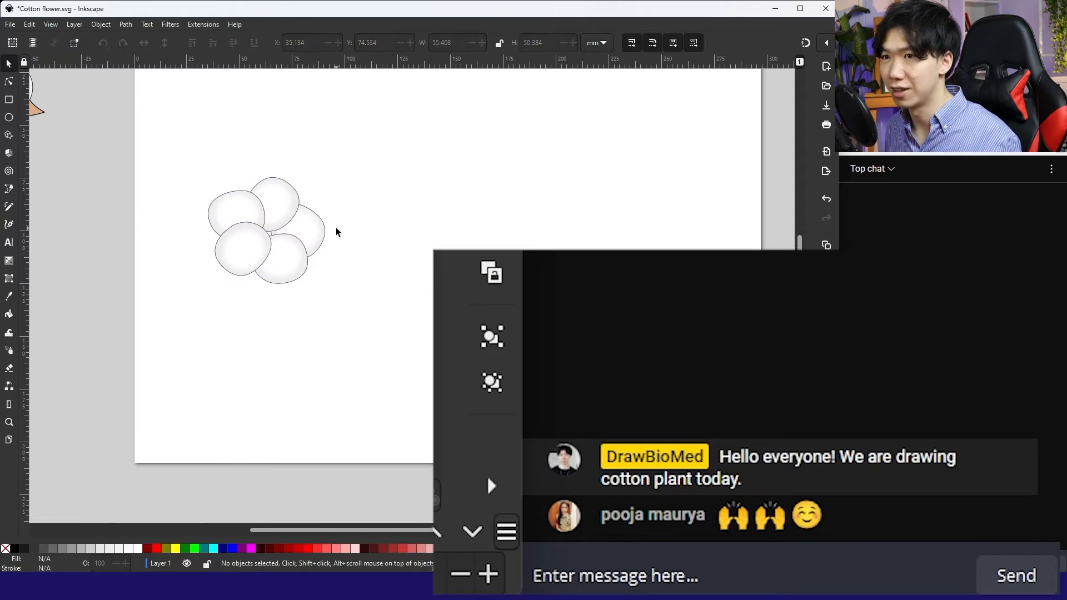
key("ctrl+s")
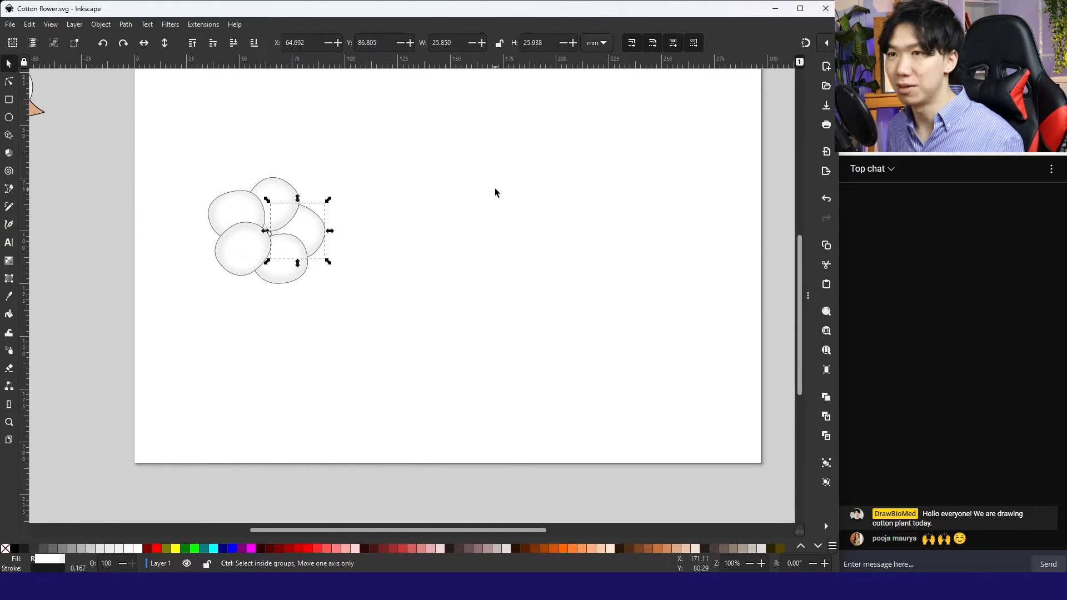
Step: Duplicate the puff cluster twice, placing one copy to its right and the other directly below that copy
left_click(491, 192)
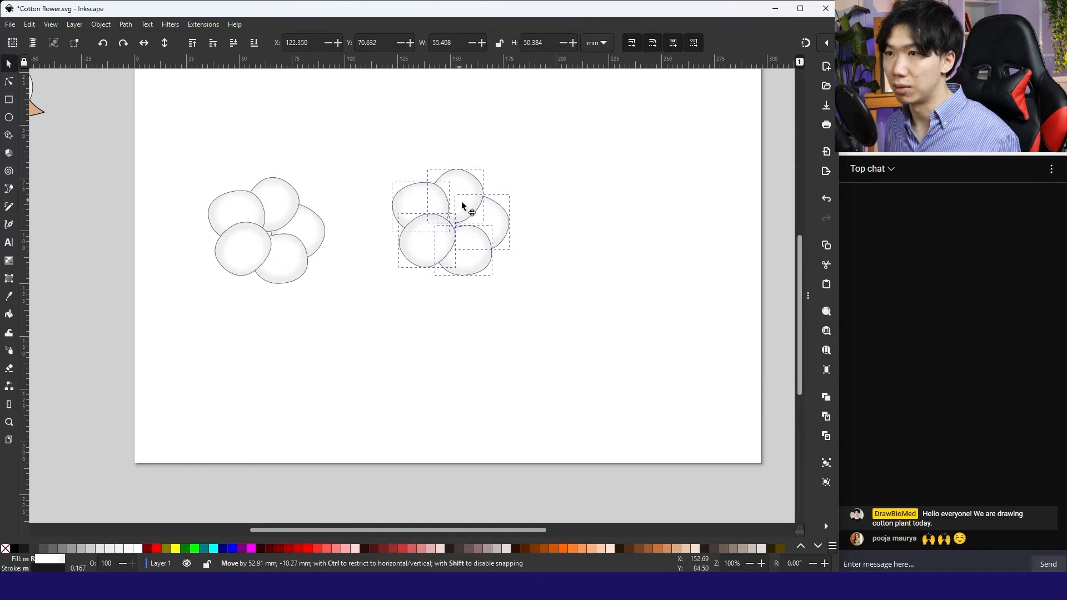
left_click_drag(466, 207, 460, 212)
left_click(602, 183)
left_click_drag(367, 143, 653, 333)
key("ctrl+d")
left_click_drag(460, 239, 462, 365)
Step: Union the five puffs of the upper copy into one path and remove its fill, keeping only the outline
left_click(561, 202)
left_click_drag(368, 155, 526, 293)
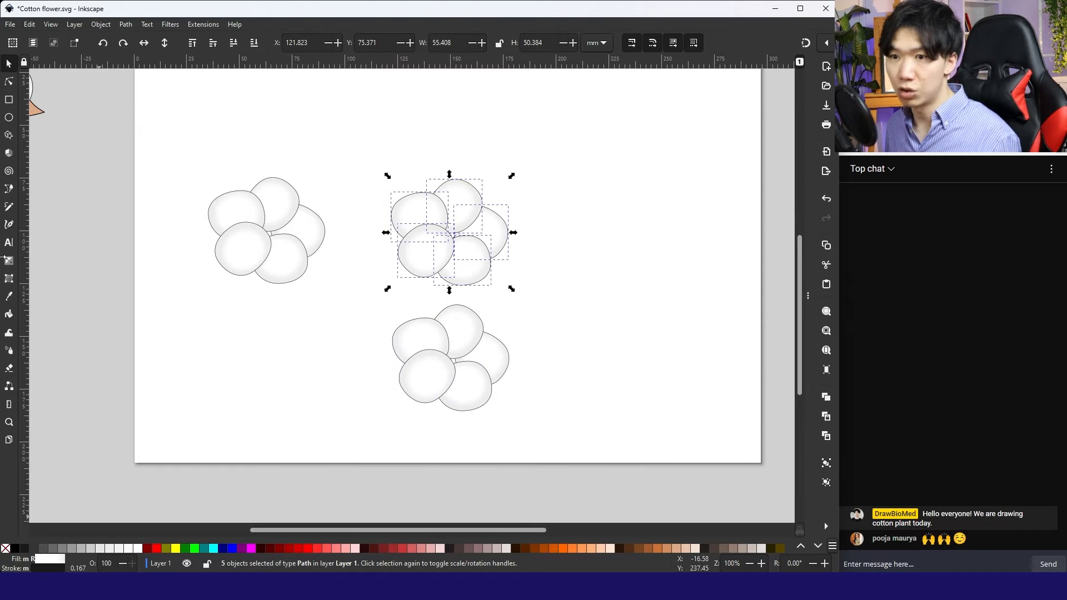
left_click(127, 25)
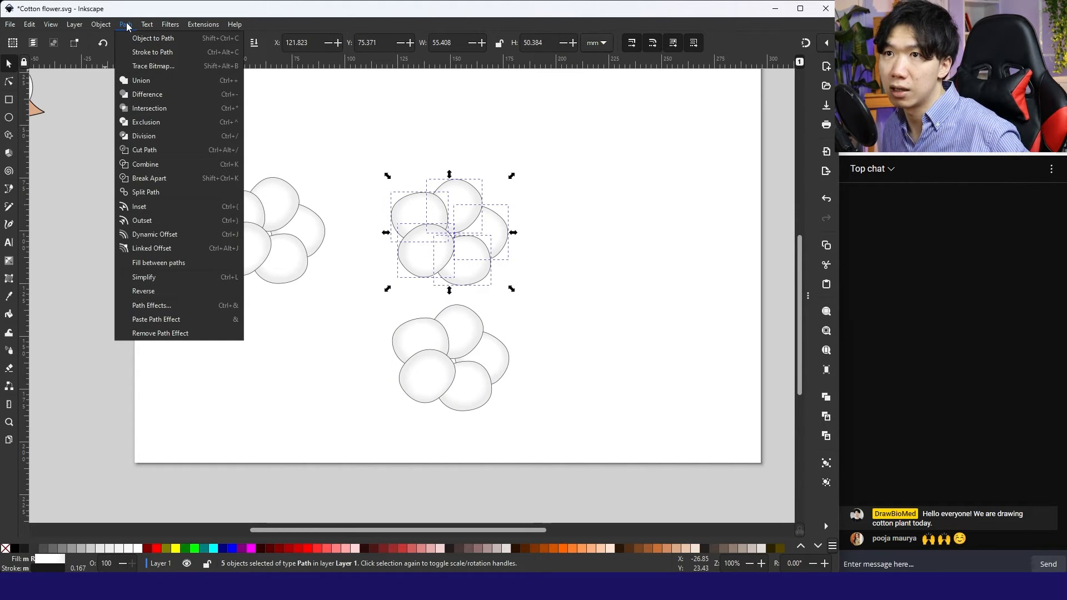
left_click(139, 80)
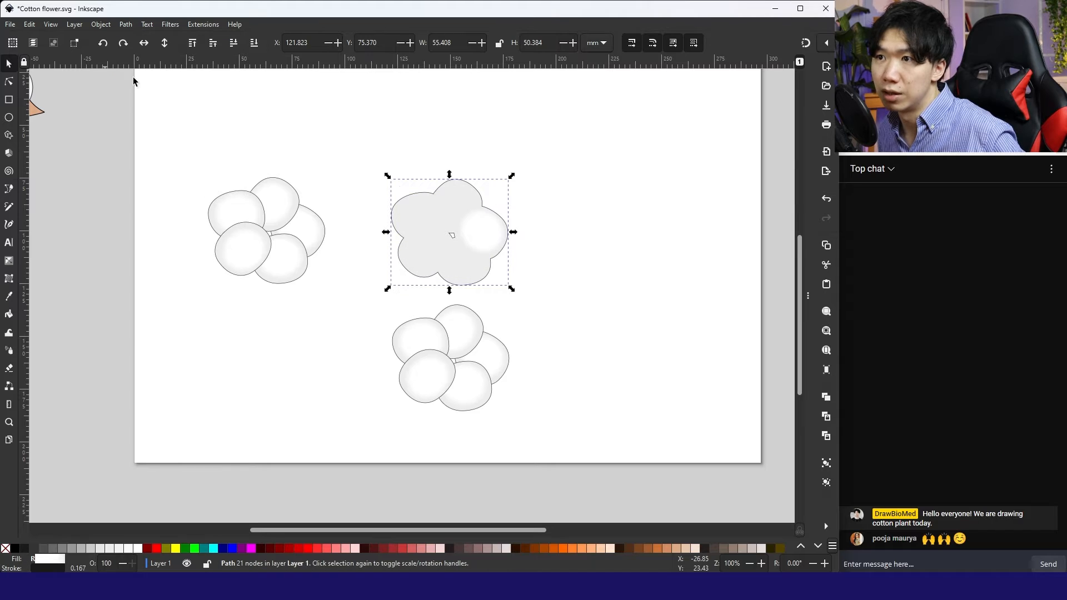
left_click(533, 191)
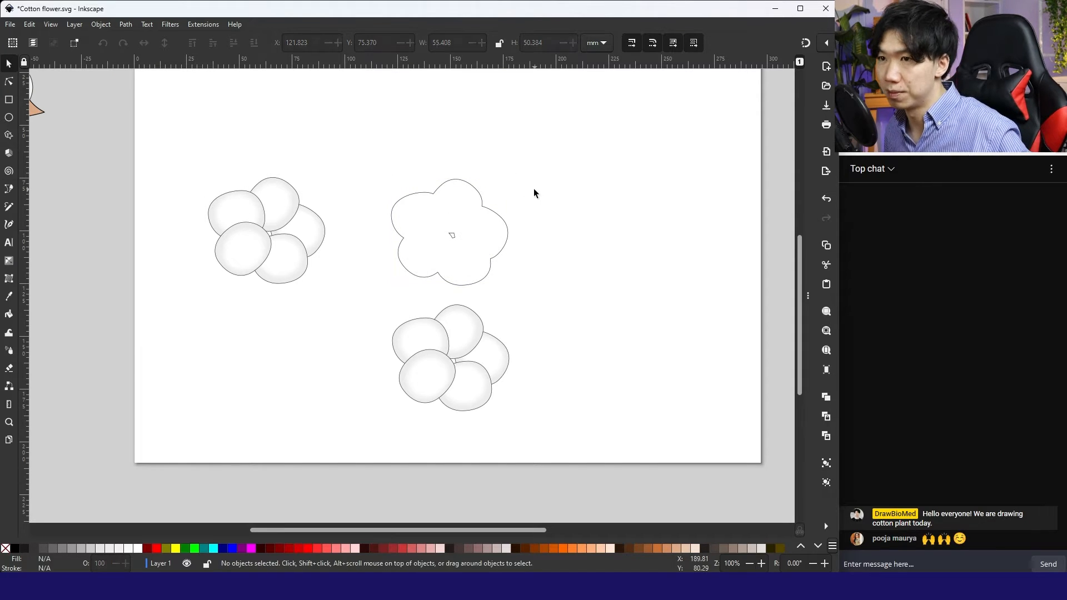
Step: Remove the stroke from all five puffs of the lower cluster copy
left_click_drag(534, 296, 371, 430)
left_click(7, 548, "shift")
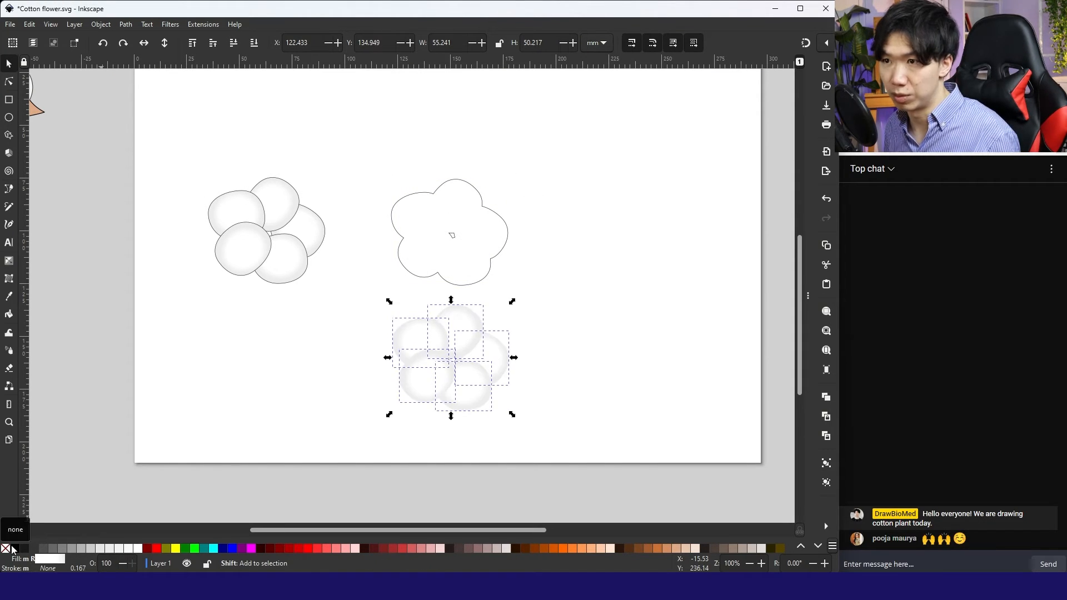
left_click(552, 319)
Step: Raise the merged outline to the top of the stack and align it over the strokeless puff cluster
left_click(443, 200)
left_click_drag(443, 200, 447, 295)
left_click(199, 44)
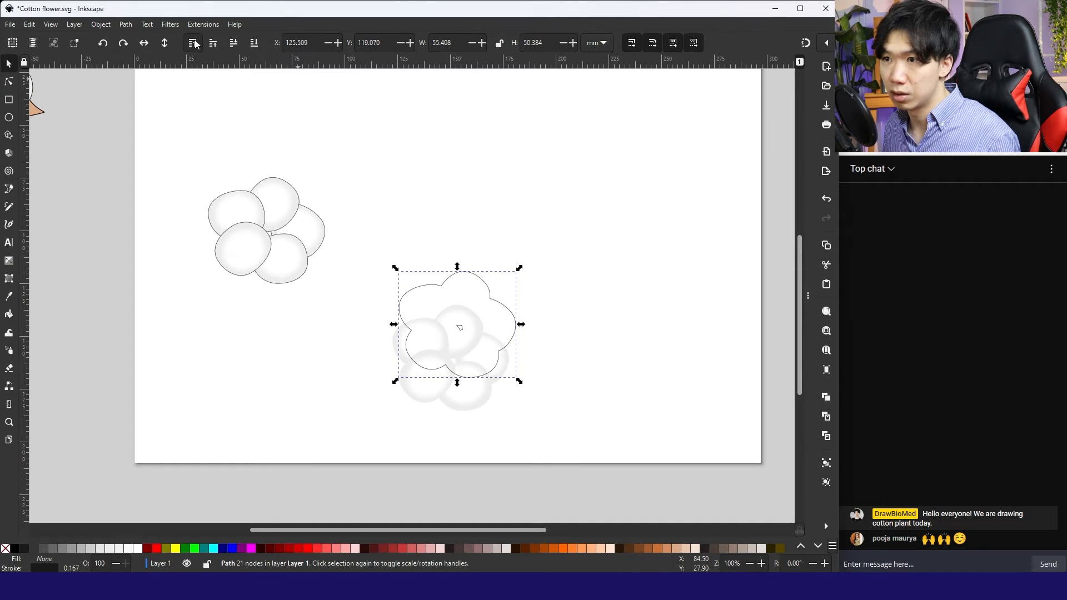
left_click_drag(489, 299, 483, 327)
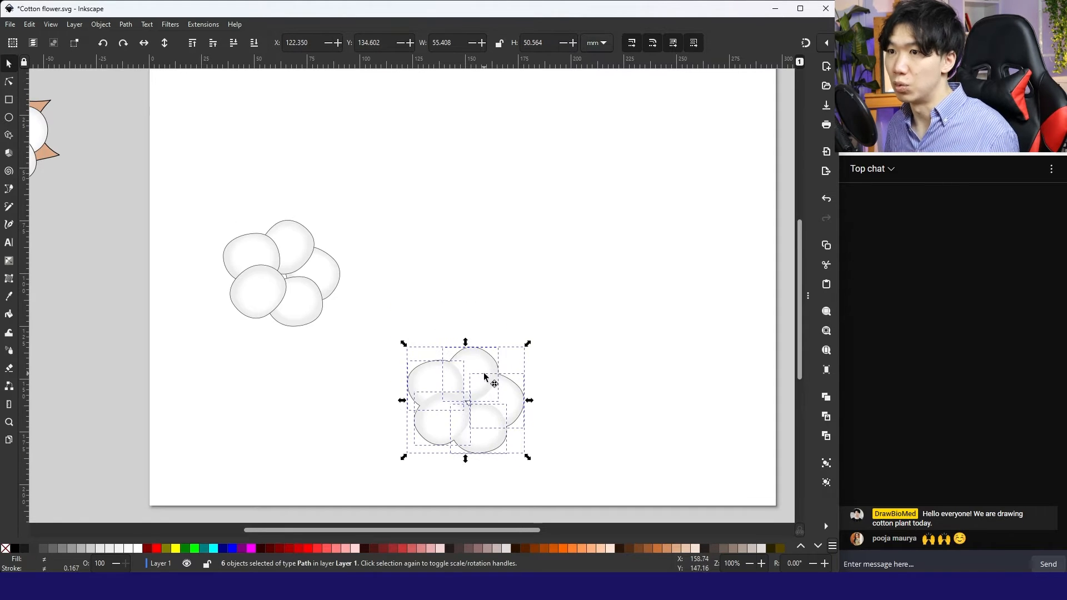
Step: Reposition the outlined cotton cluster in the upper part of the page, park the original cluster off the page, and save
left_click_drag(485, 372, 448, 113)
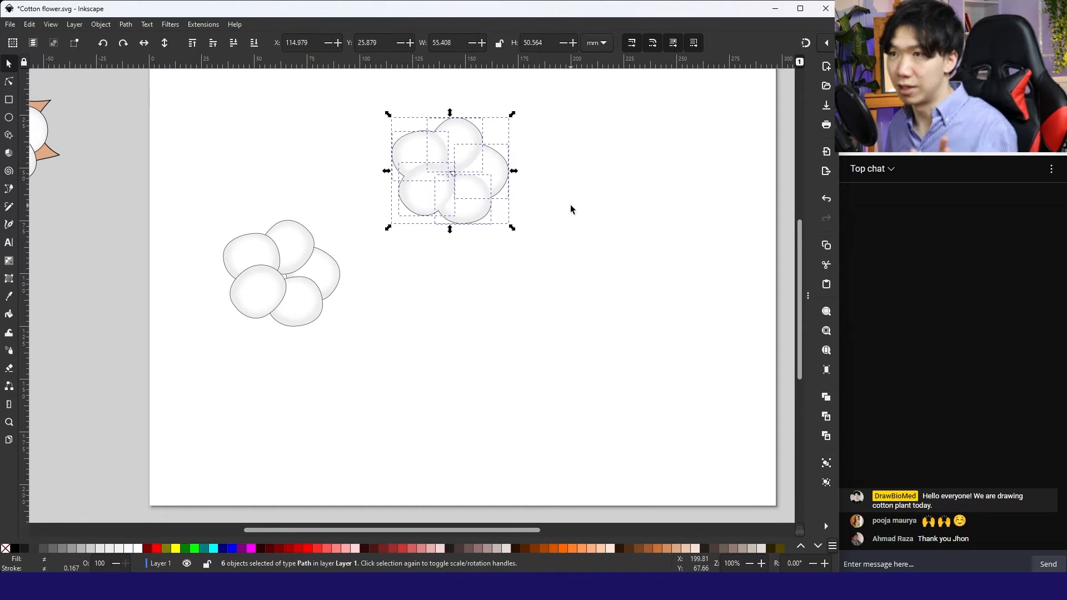
left_click(593, 236)
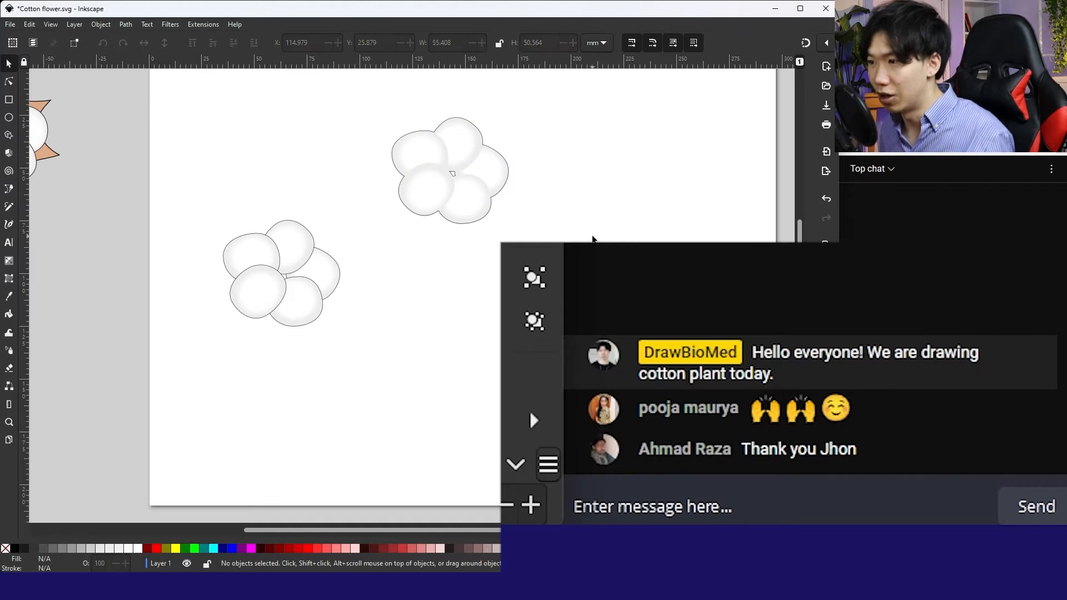
key("ctrl+s")
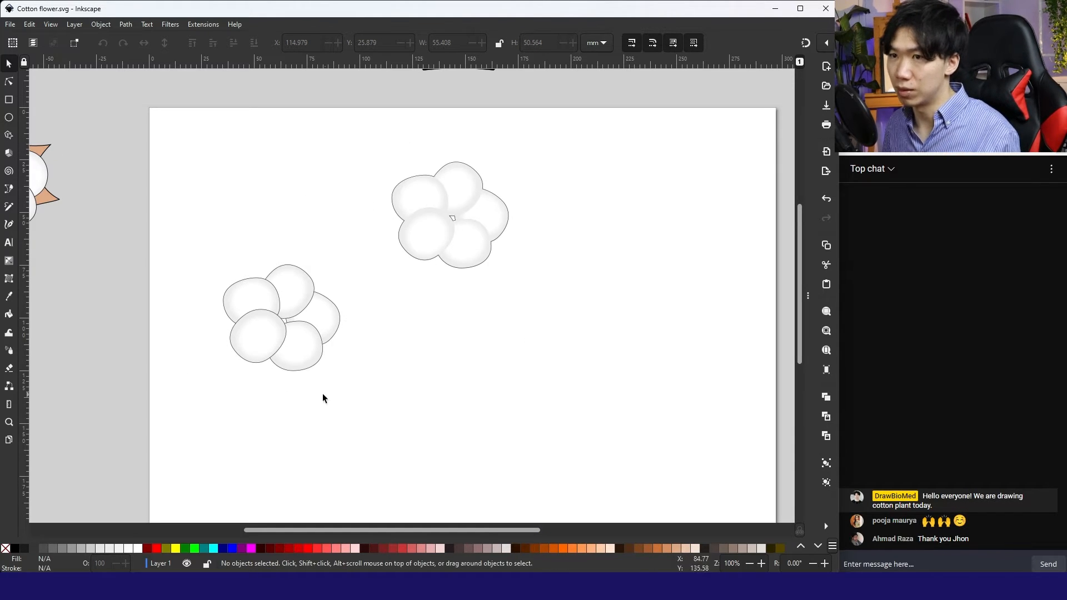
left_click_drag(365, 157, 641, 317)
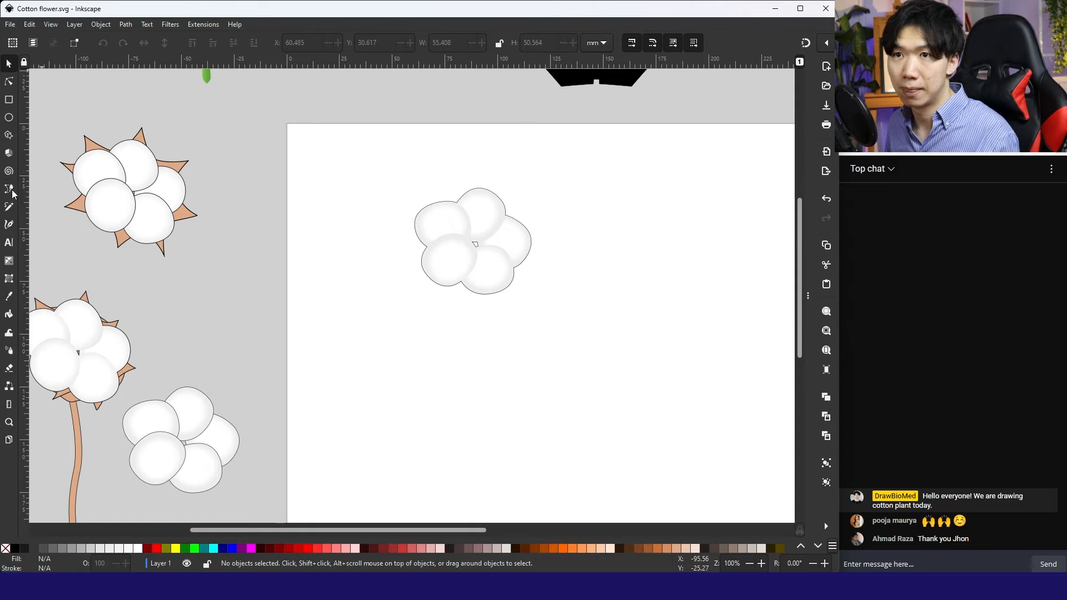
Step: Draw a large seven-cornered star with spoke ratio 0.671 and give it a black stroke
left_click(9, 136)
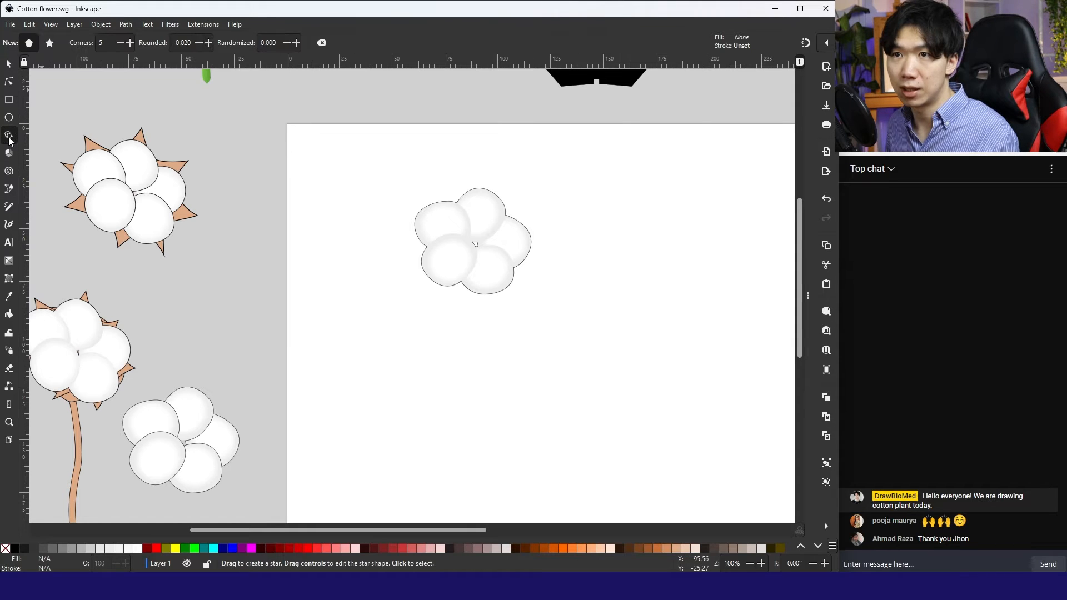
left_click(48, 45)
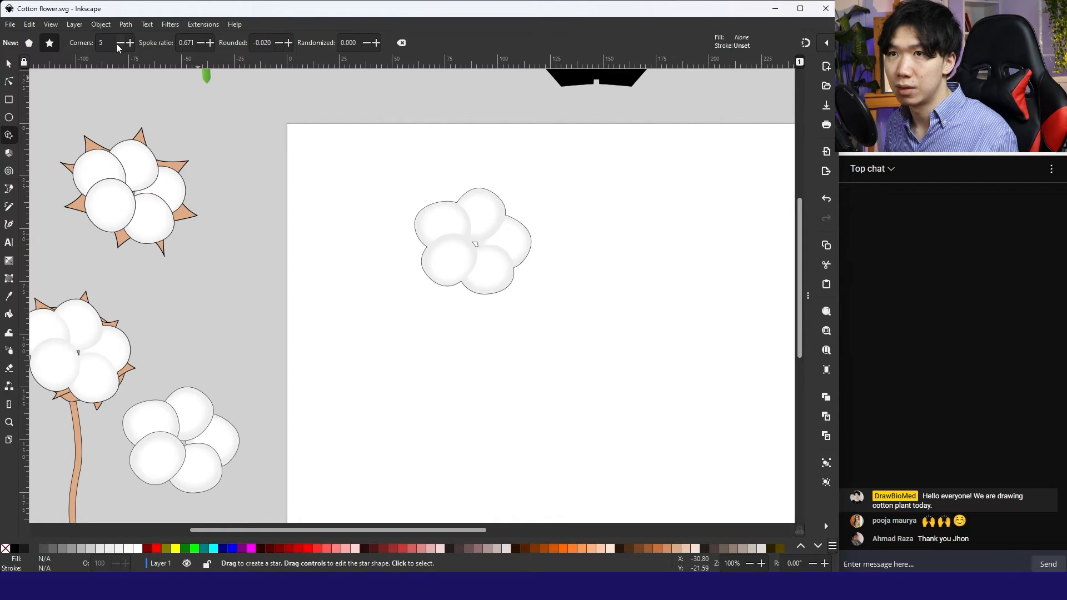
type("7")
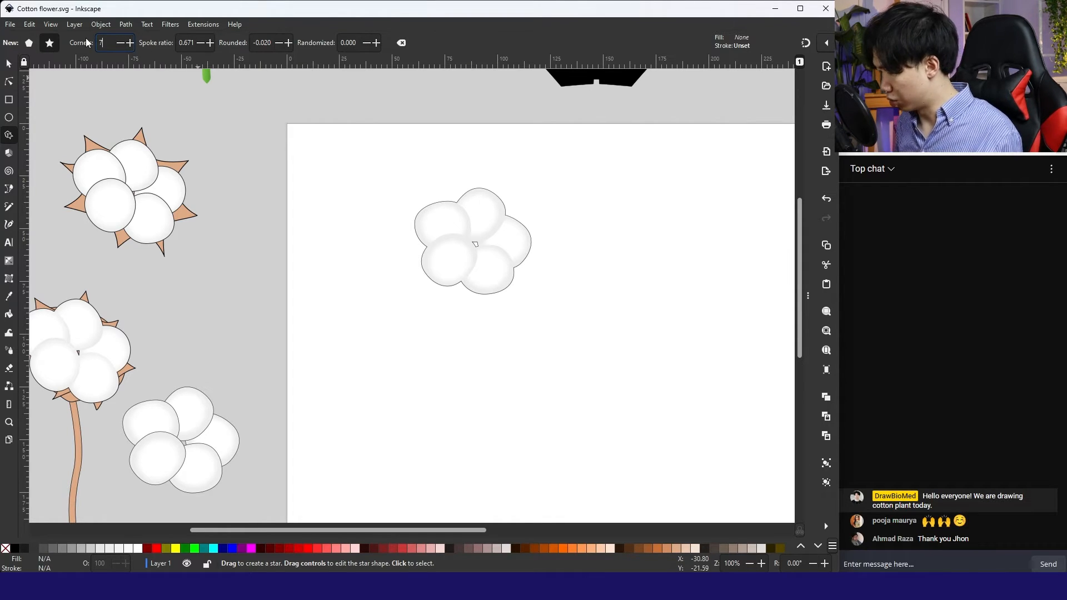
left_click_drag(332, 295, 472, 413)
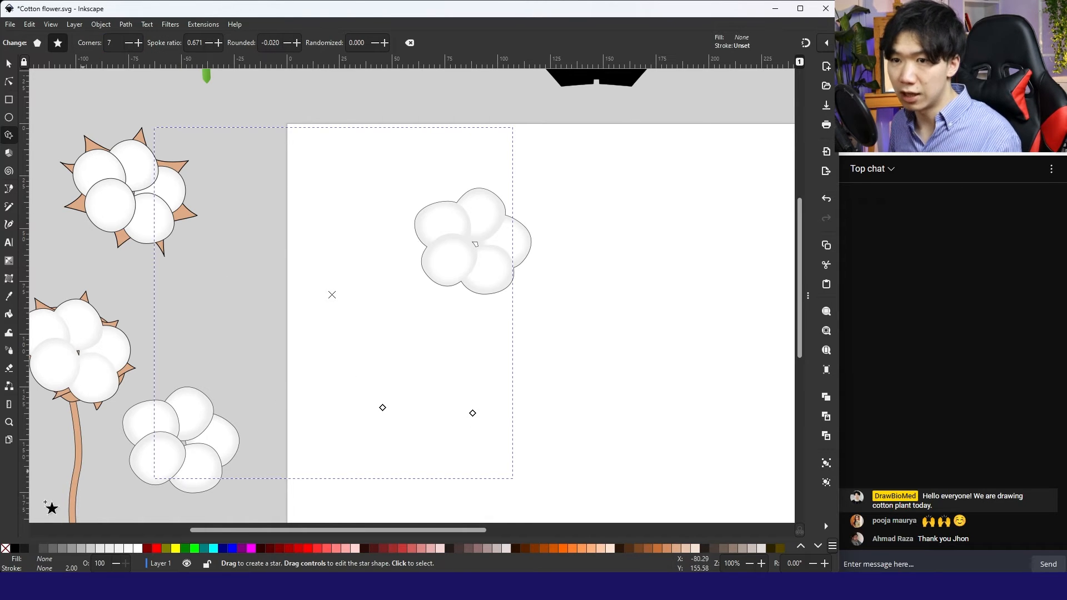
left_click(15, 550, "shift")
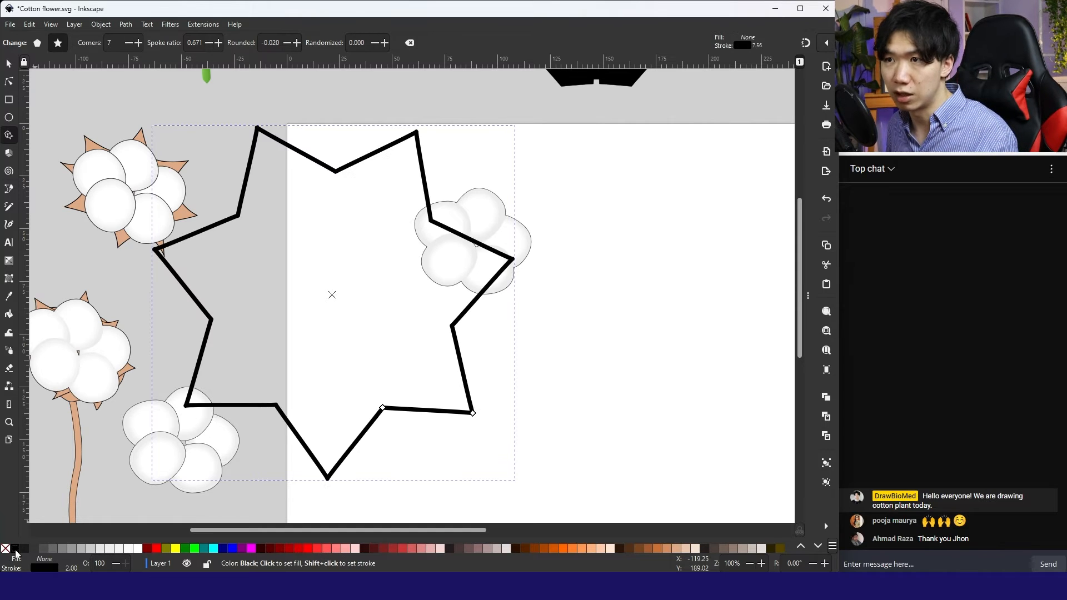
Step: Scale the star to about 63 by 49 mm and place it over the cotton cluster
left_click(9, 63)
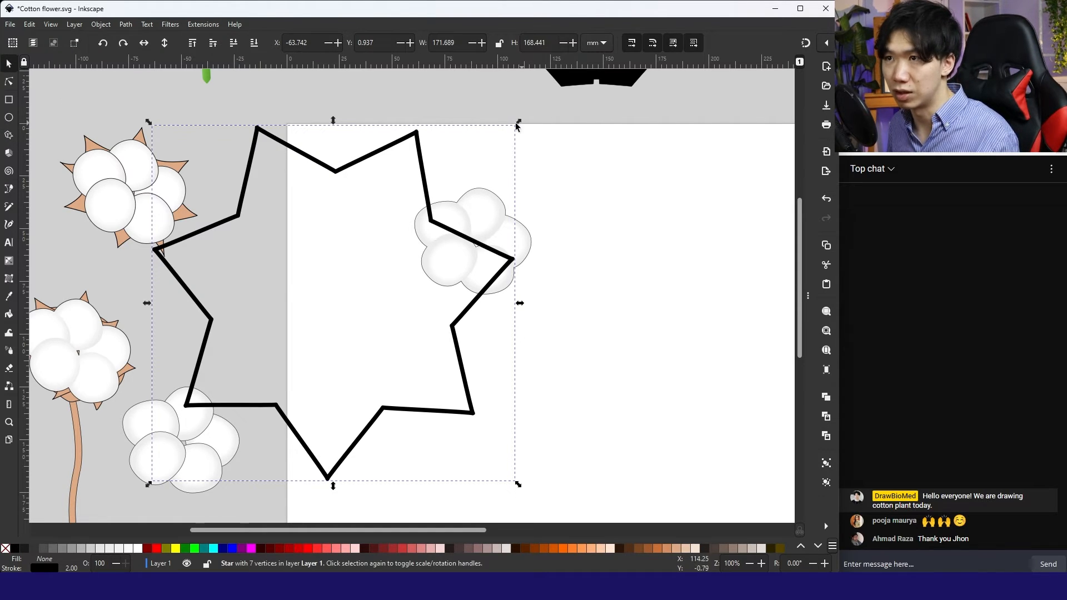
left_click_drag(518, 121, 516, 209)
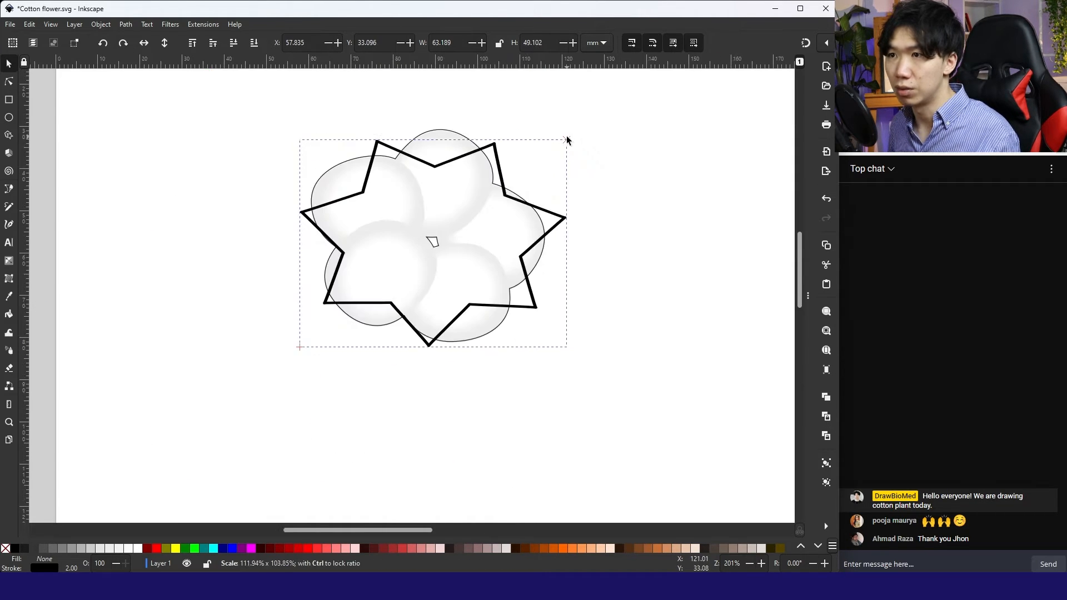
left_click_drag(568, 138, 567, 138)
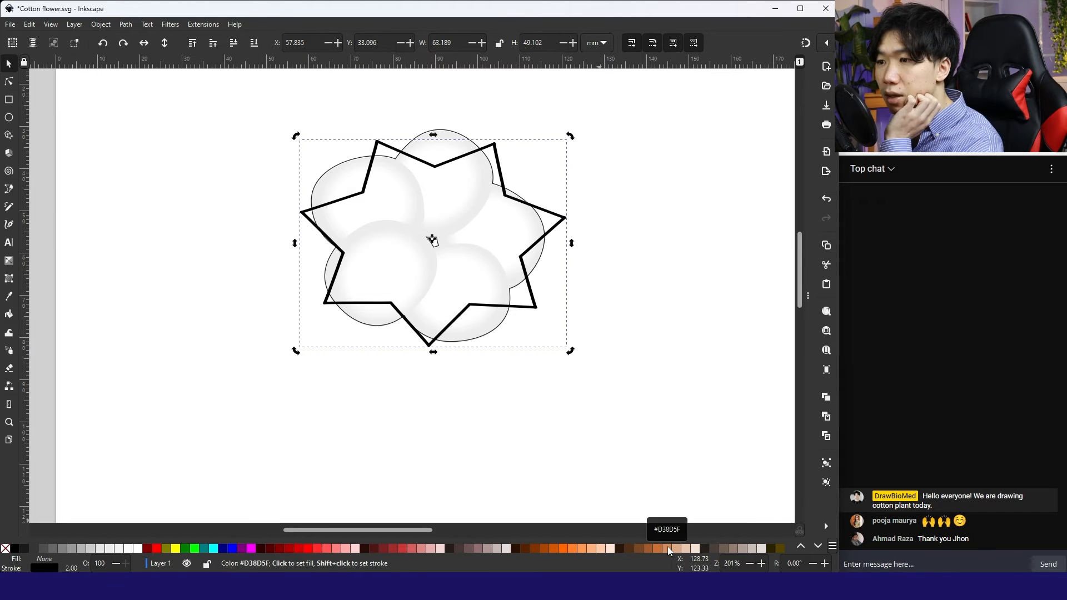
Step: Fill the star with light brown #DEAA87 and lower it to the bottom, behind the cotton puffs
left_click(668, 549)
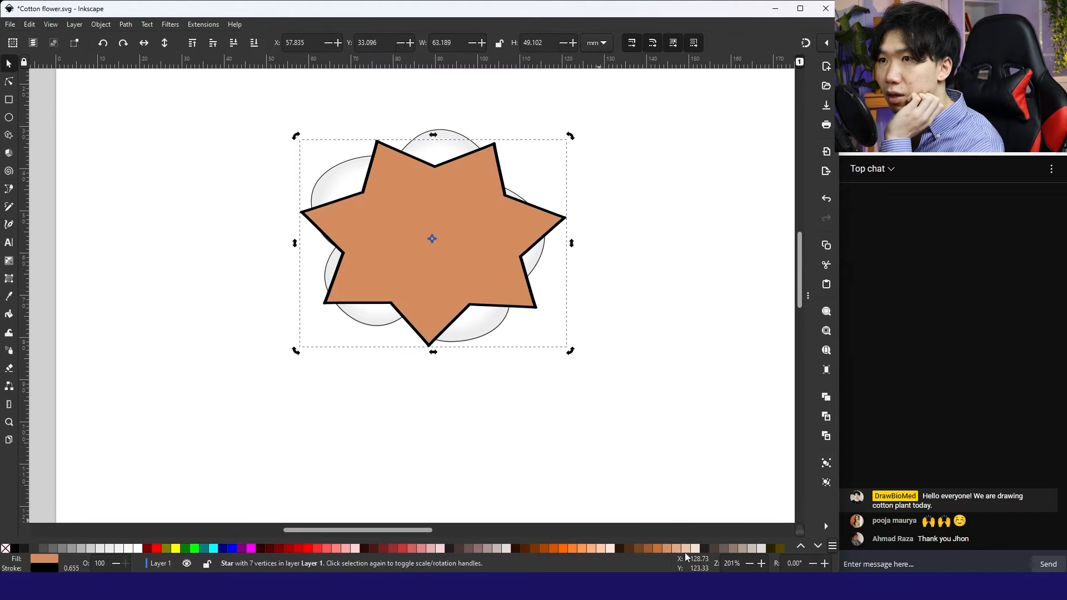
left_click(677, 549)
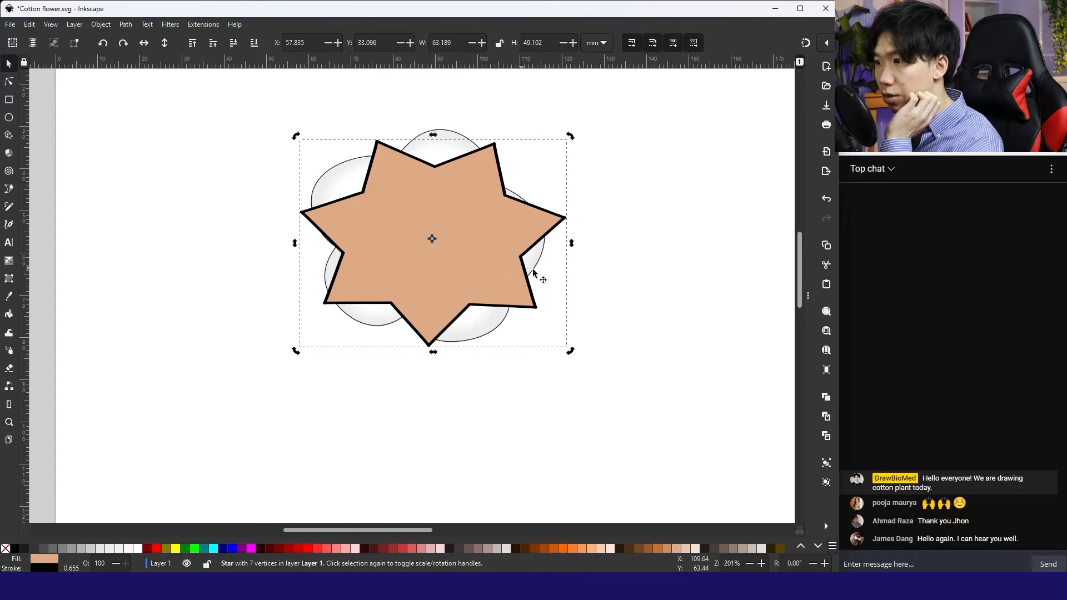
left_click(256, 46)
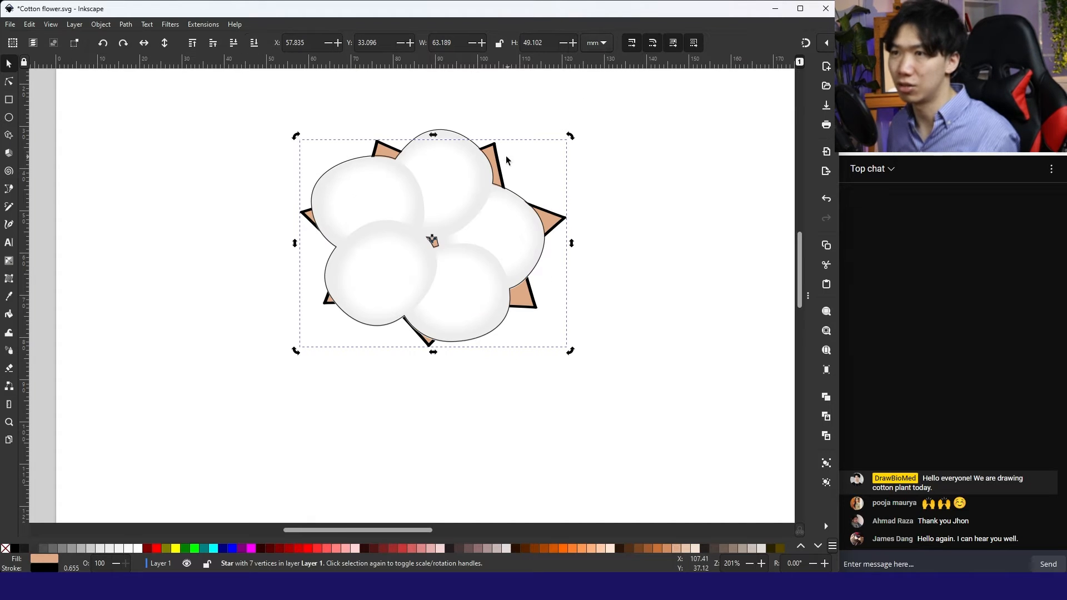
left_click(443, 107)
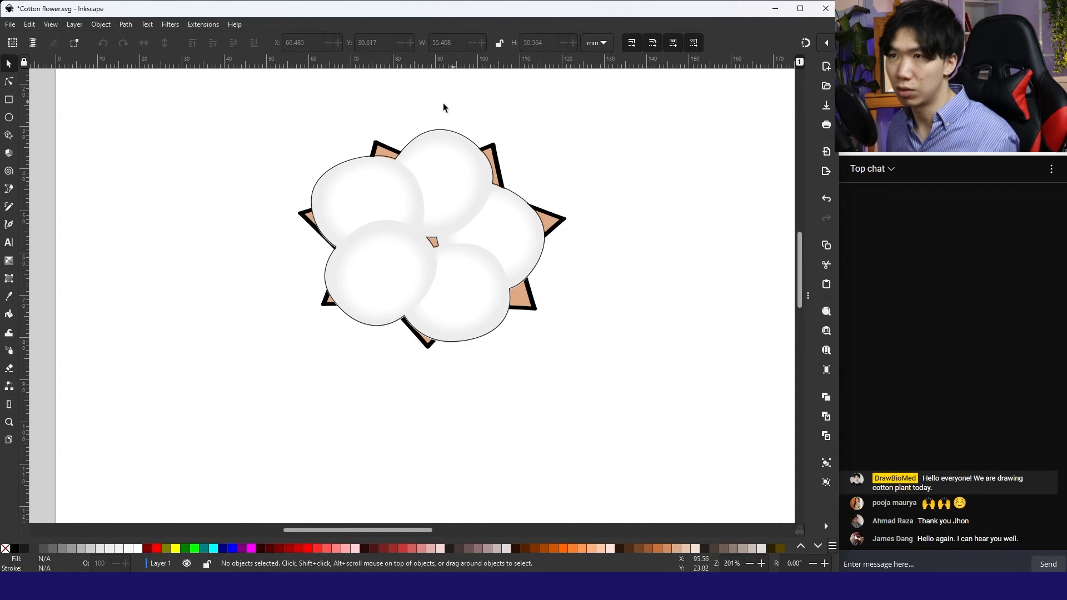
Step: Set the stroke width of the merged cotton outline to 0.25 mm
left_click(459, 135)
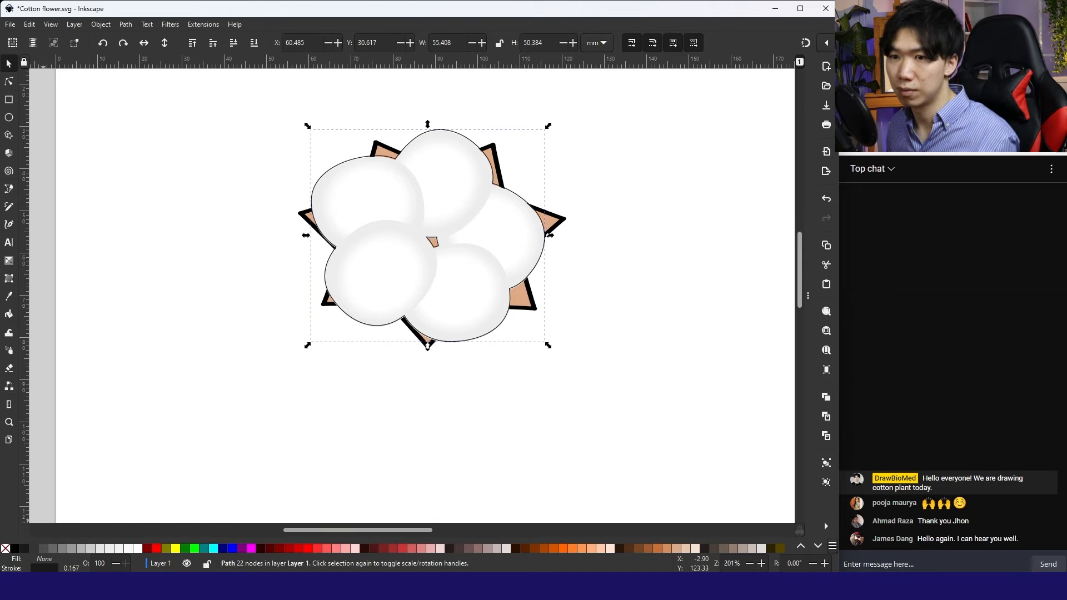
left_click(71, 568)
right_click(71, 568)
left_click(98, 529)
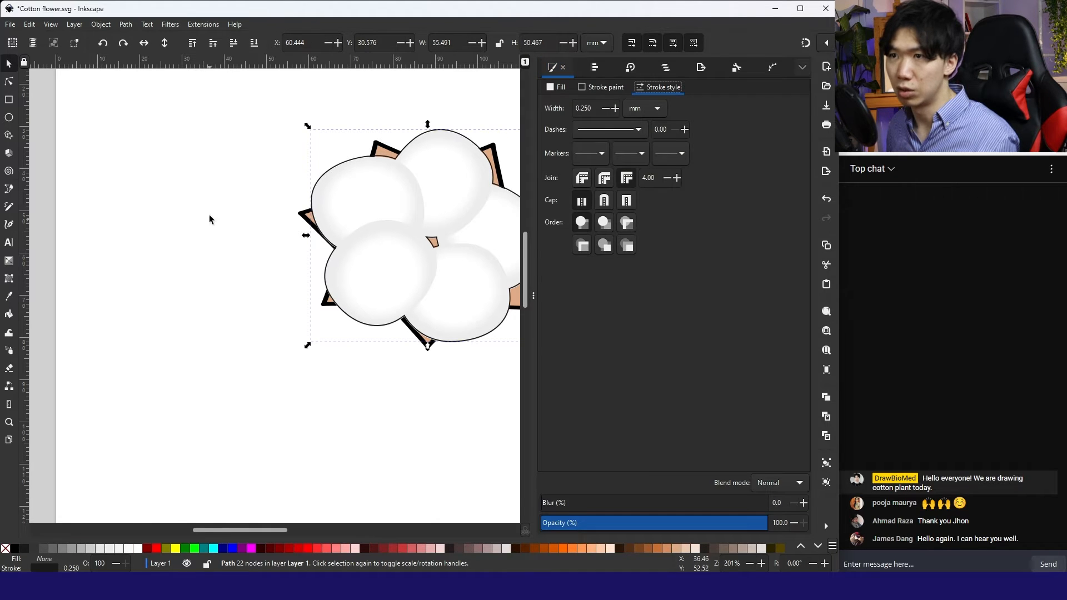
left_click(209, 219)
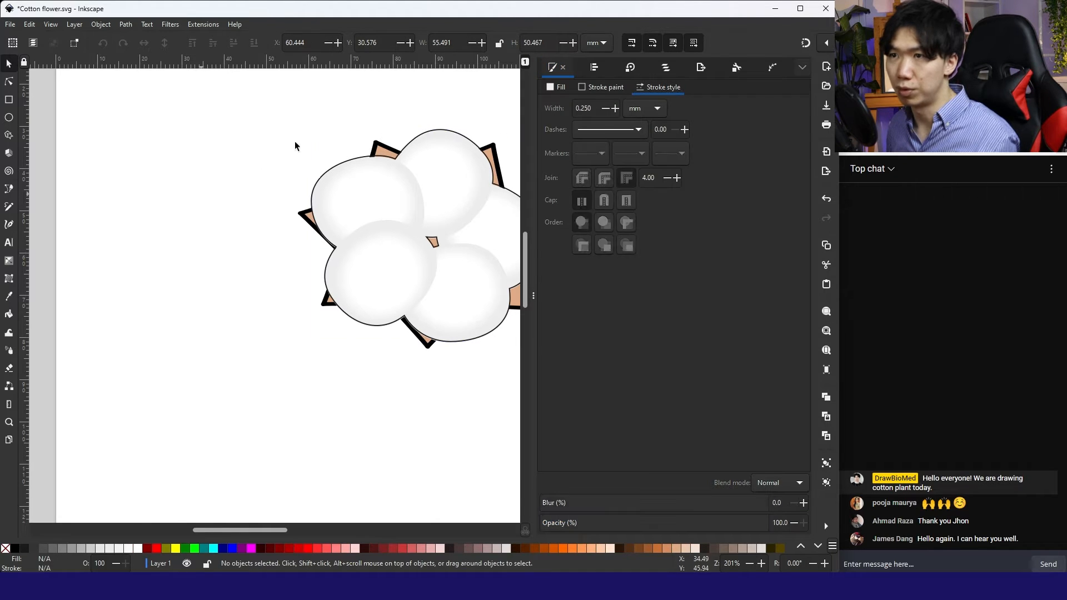
Step: Set the stroke width of the brown star behind the puffs to 0.25 mm
left_click(383, 154)
scroll(298, 151, "up", 2, "ctrl")
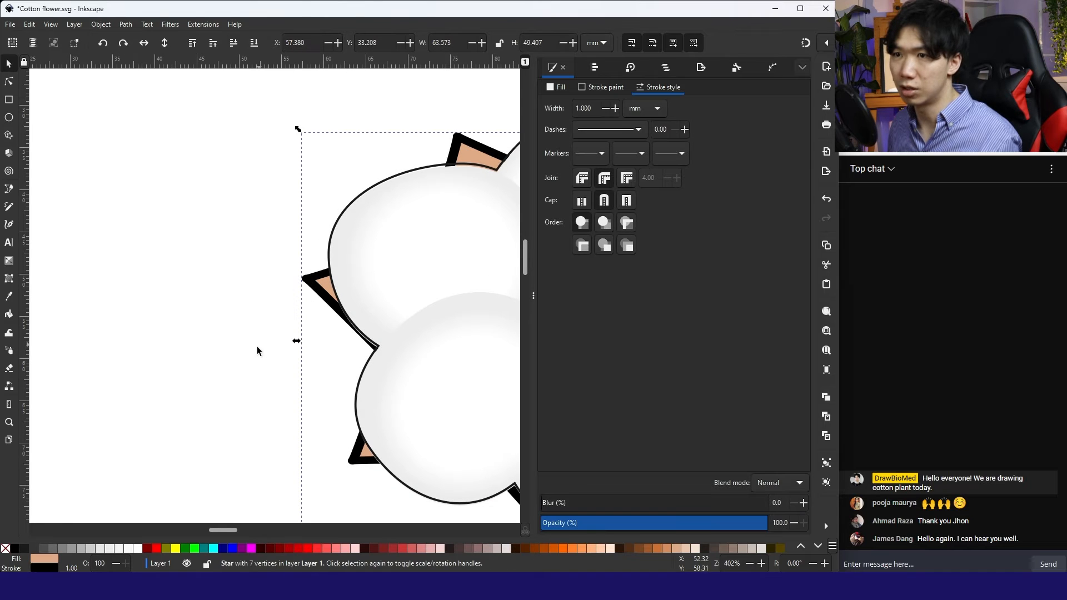
right_click(72, 568)
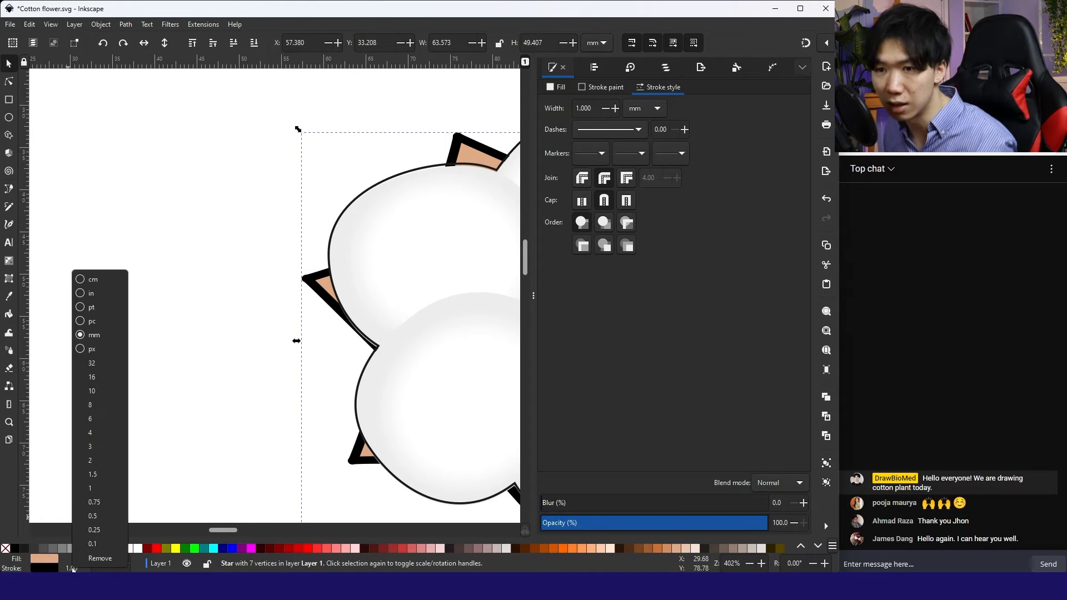
left_click(92, 530)
scroll(203, 235, "down", 2, "ctrl")
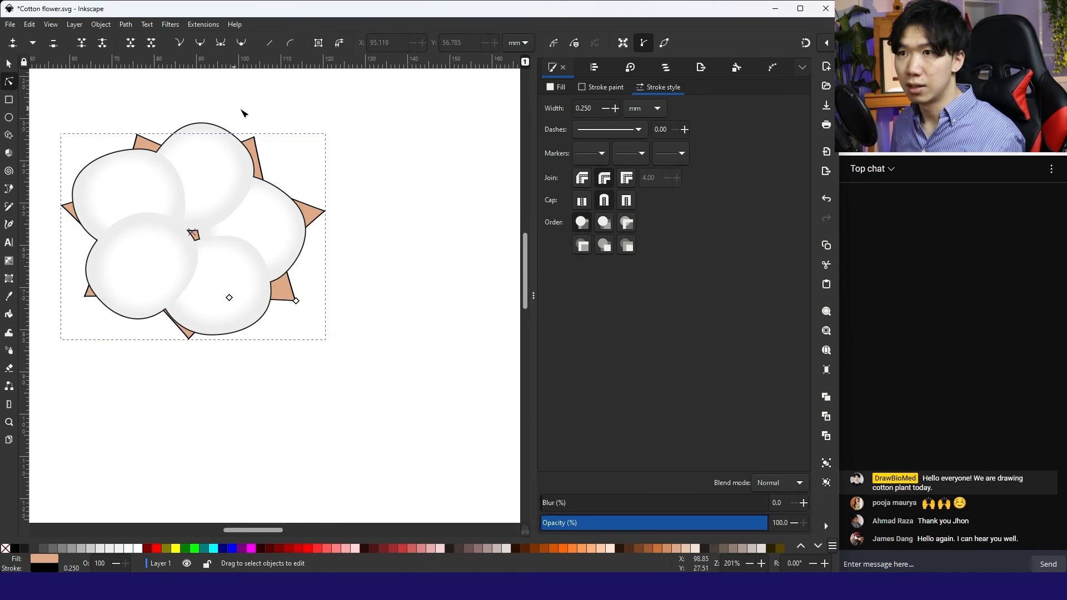
Step: Convert the brown star into a path with editable nodes
key("n")
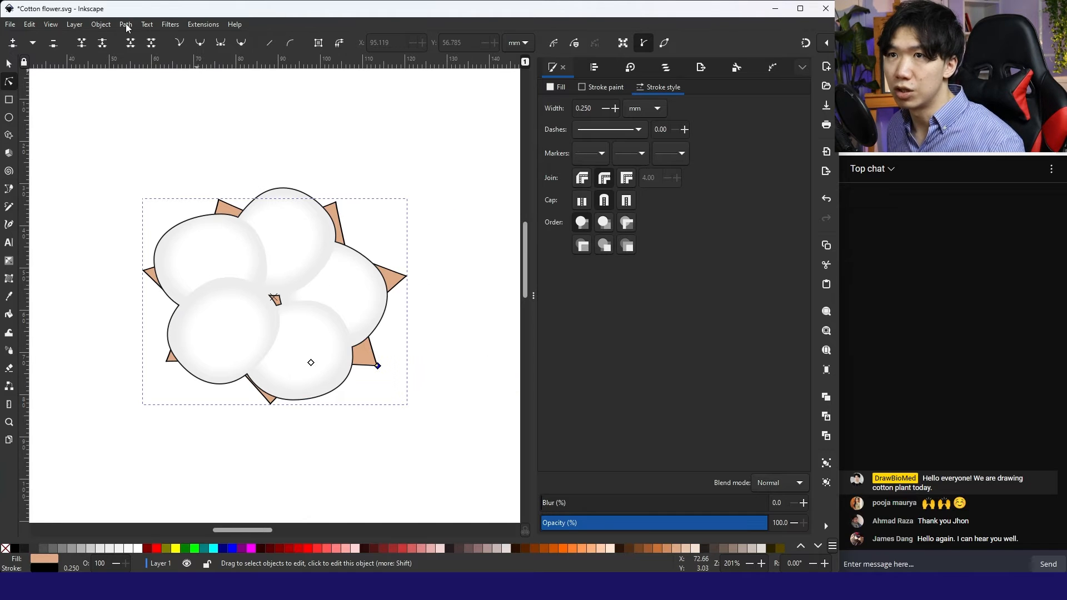
left_click(125, 25)
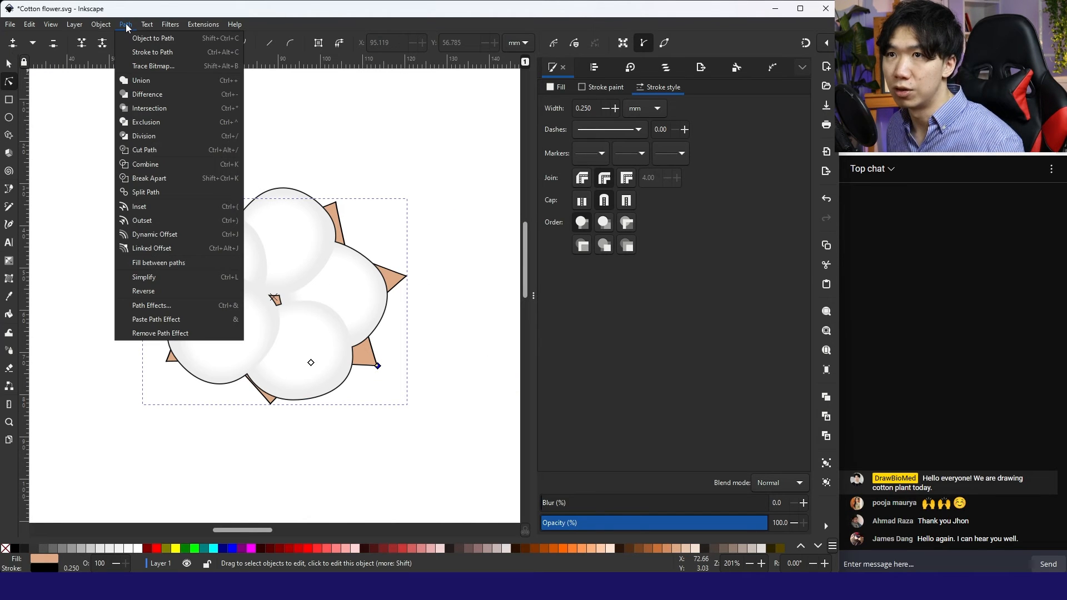
left_click(143, 39)
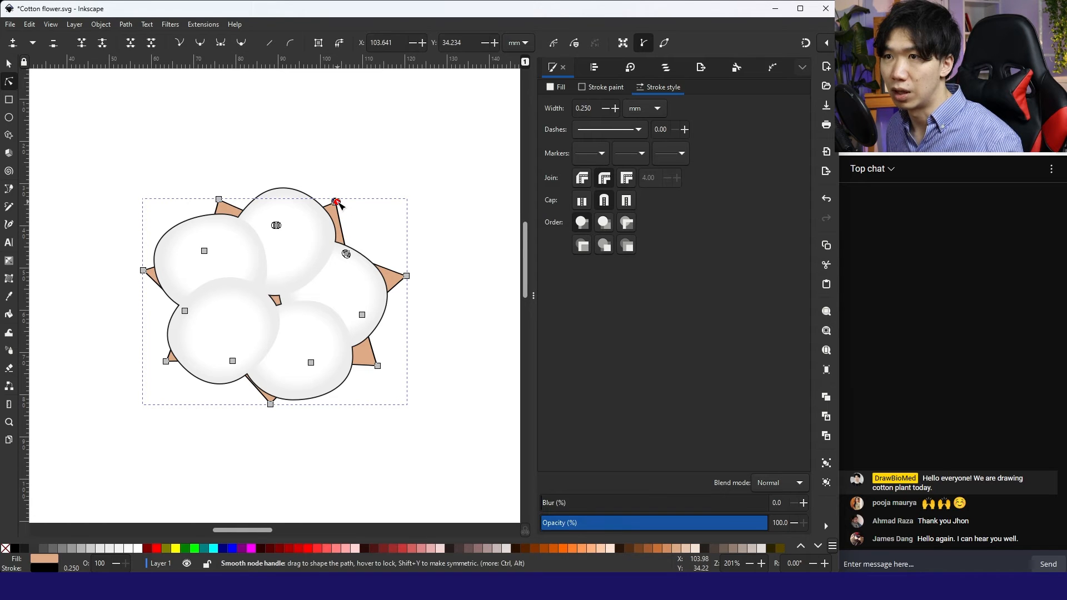
Step: Bend the edges of the star's spikes with their node handles to form curved, pointed bracts around the cotton
scroll(339, 200, "up", 2)
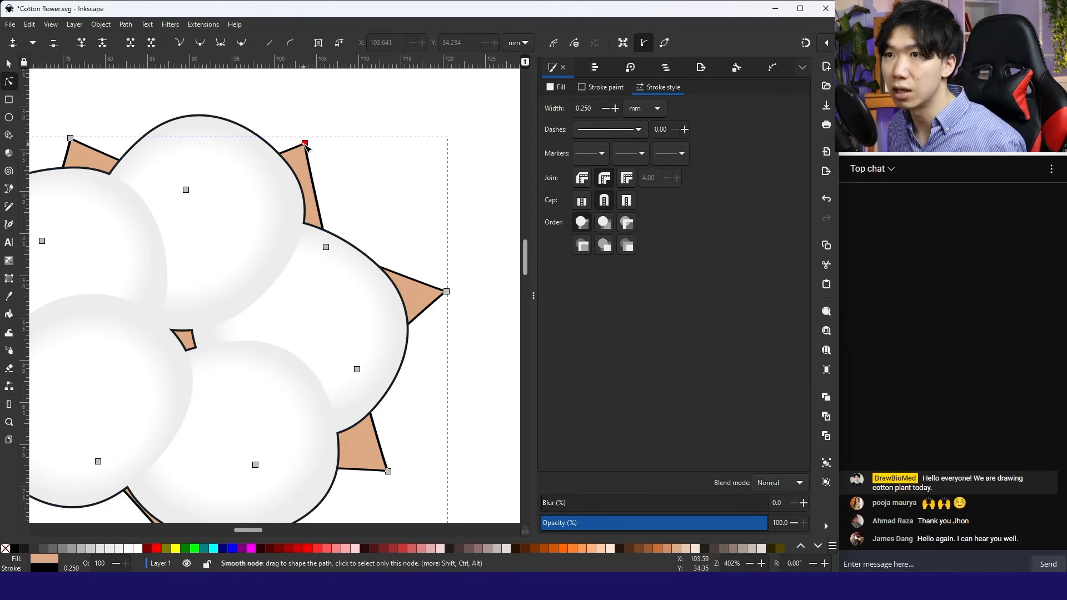
left_click_drag(305, 143, 299, 177)
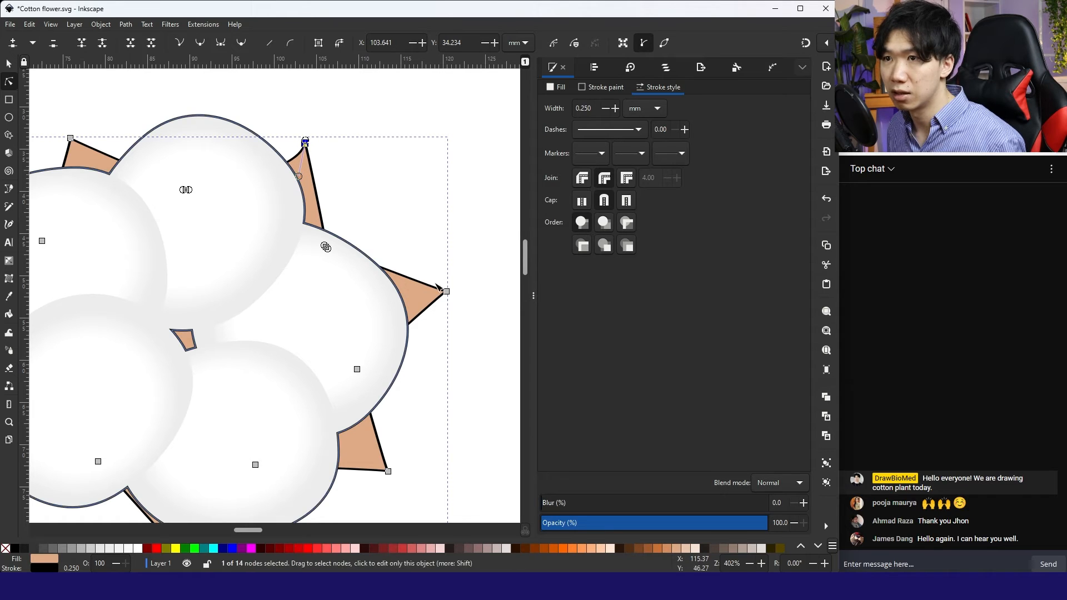
left_click(446, 292)
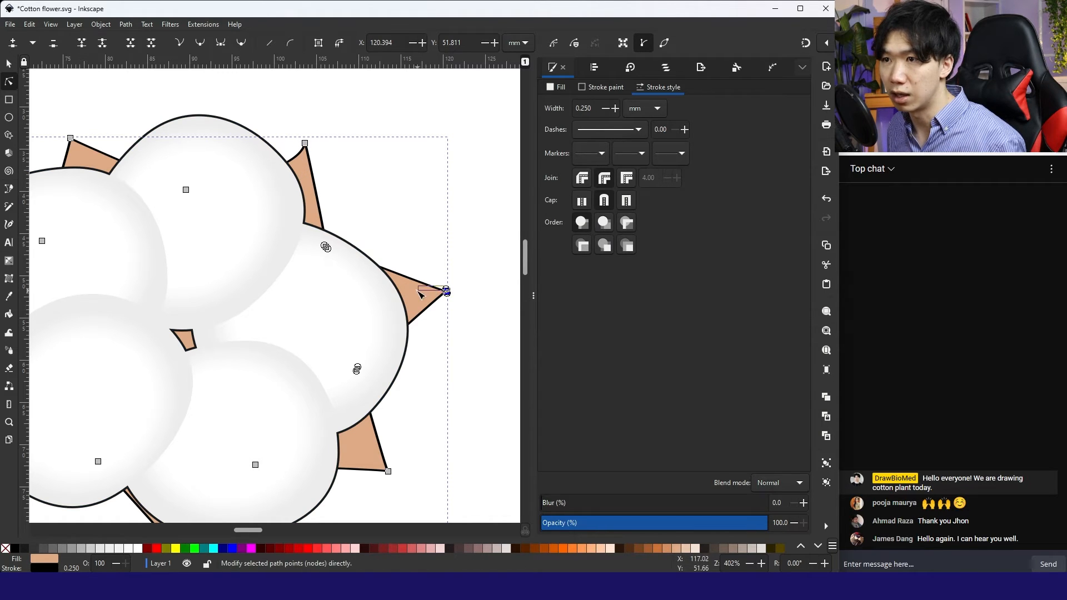
mouse_move(419, 289)
left_mouse_down()
mouse_move(401, 293)
mouse_move(416, 284)
left_mouse_up()
left_click_drag(389, 472, 377, 459)
scroll(275, 356, "down", 5)
left_click_drag(174, 413, 162, 383)
scroll(274, 296, "down", 1)
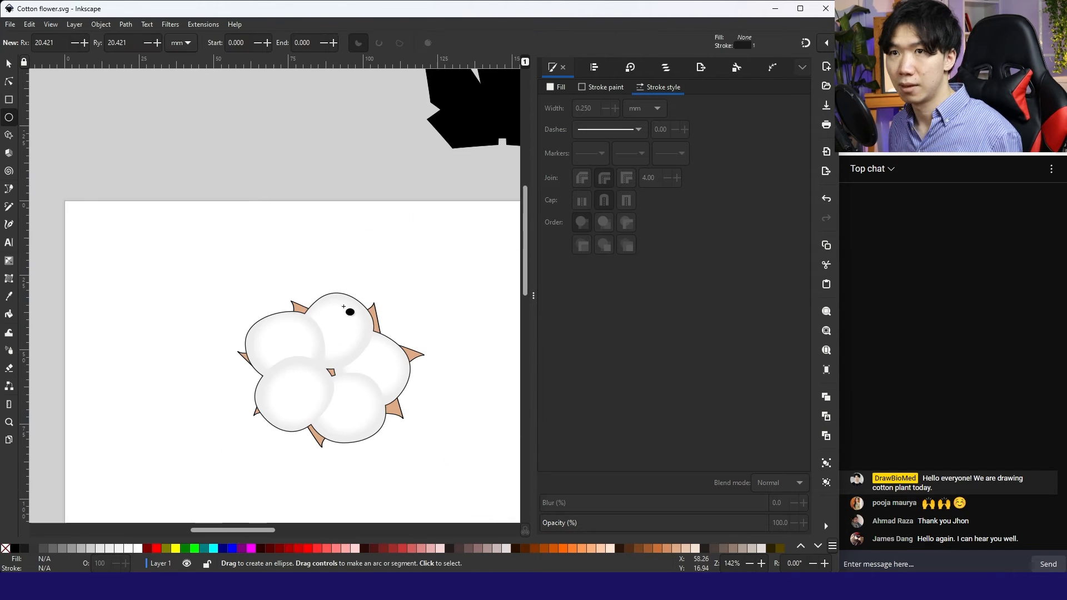
Step: Draw an ellipse about 55 by 46 mm over the cotton flower and convert it to a path
left_click_drag(253, 310, 418, 448)
left_click(126, 25)
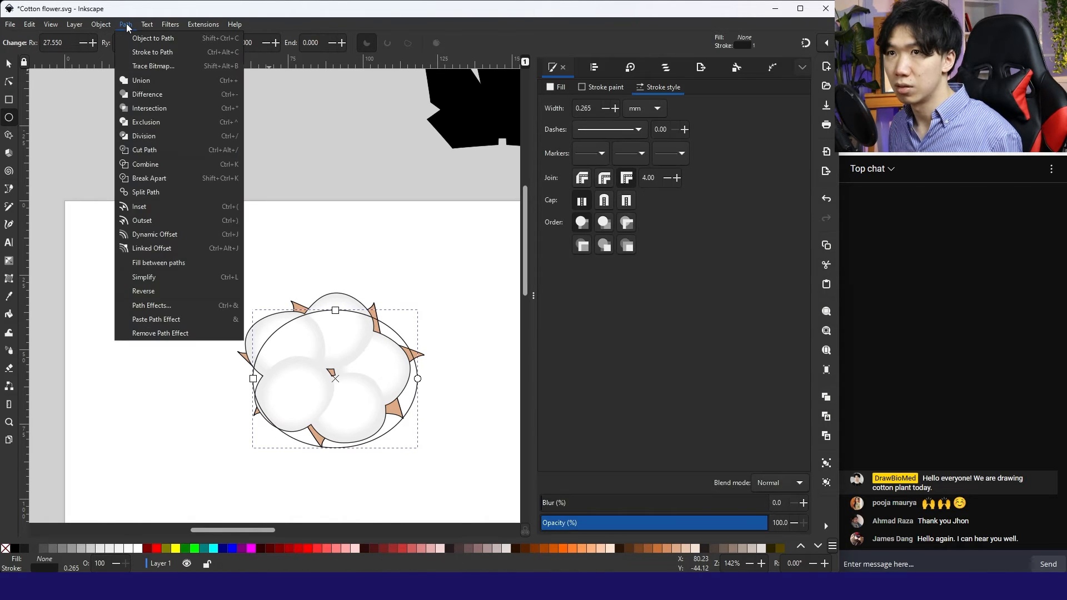
left_click(143, 40)
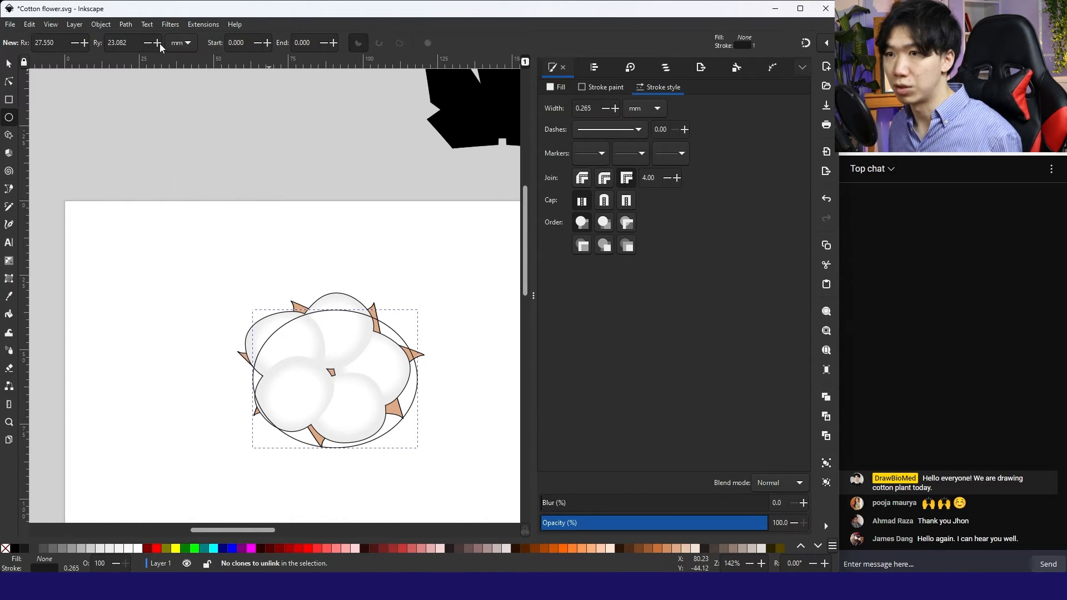
Step: Fill the ellipse with light brown #DEAA87 and lower it to the bottom, behind the star and puffs
left_click(668, 549)
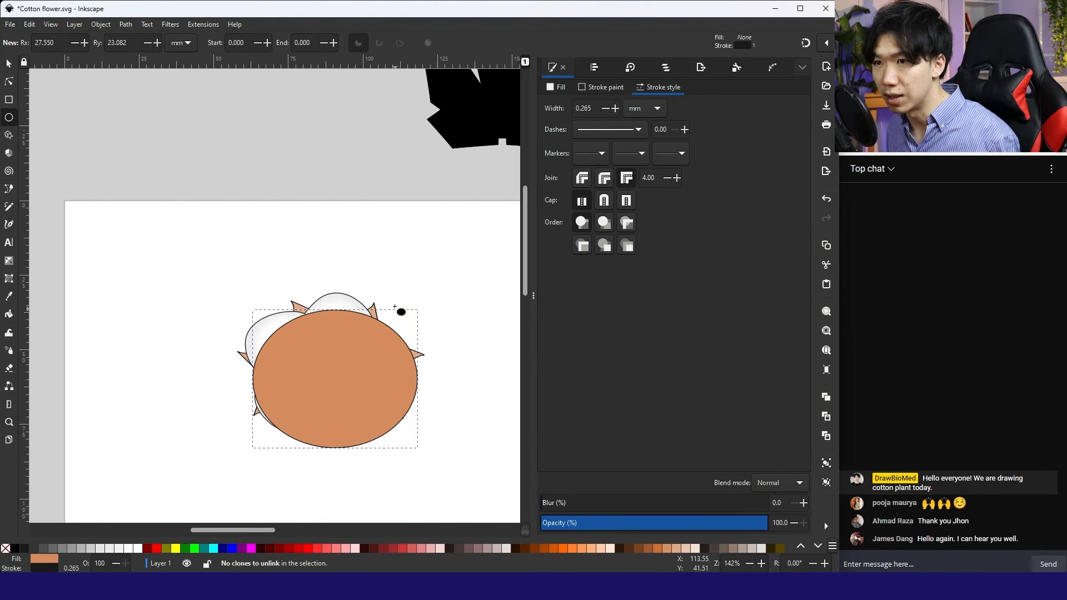
left_click(679, 549)
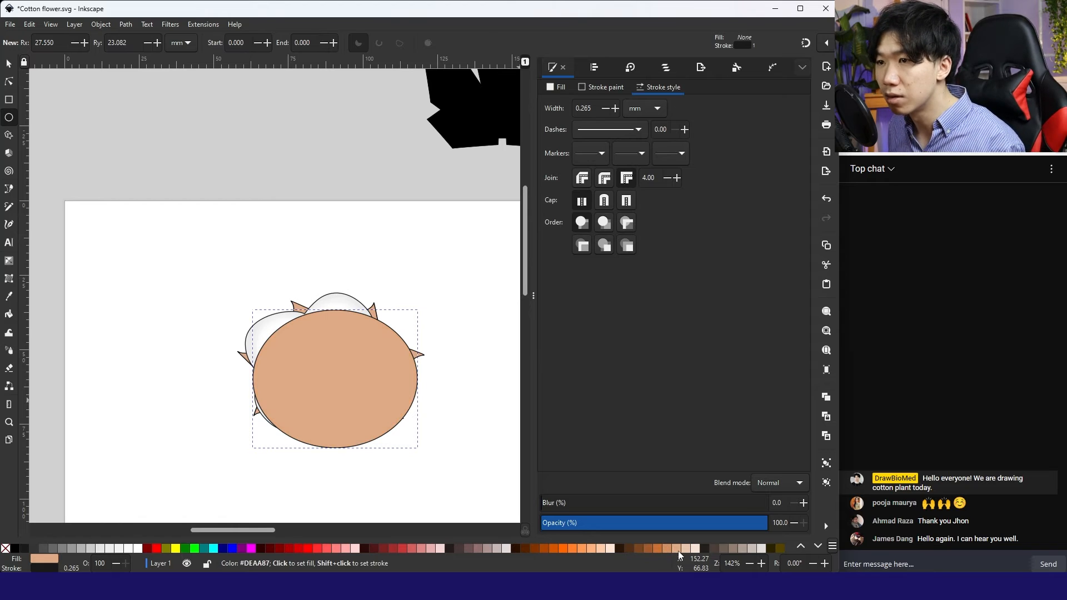
key("s")
left_click(254, 43)
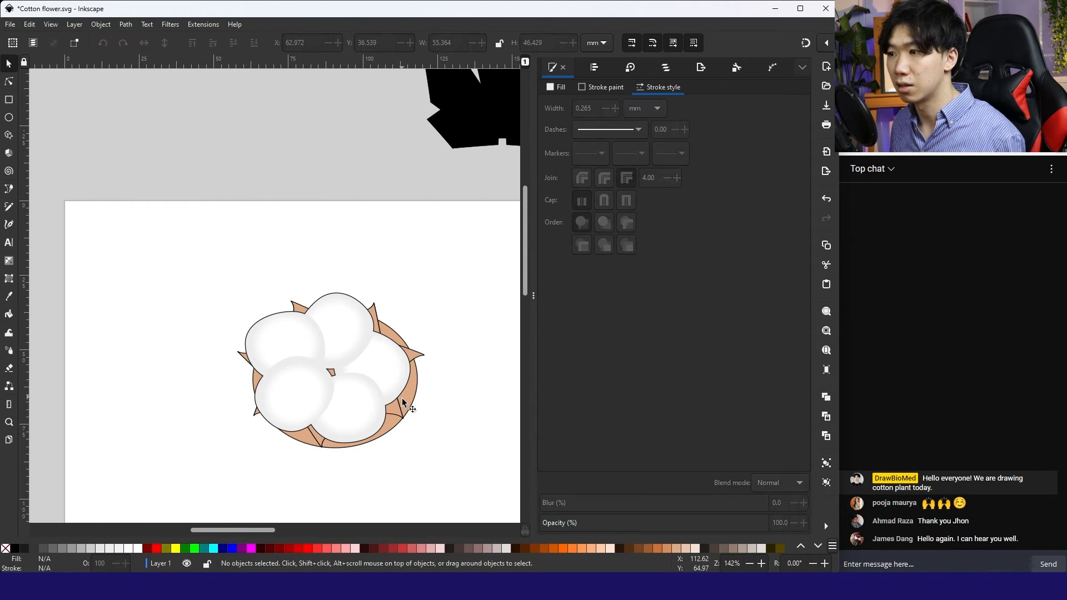
Step: Pull in the lower and right parts of the brown ellipse so it only peeks out between the bracts
scroll(427, 425, "up", 2)
key("n")
left_click_drag(417, 335, 400, 363)
left_click_drag(251, 468, 252, 458)
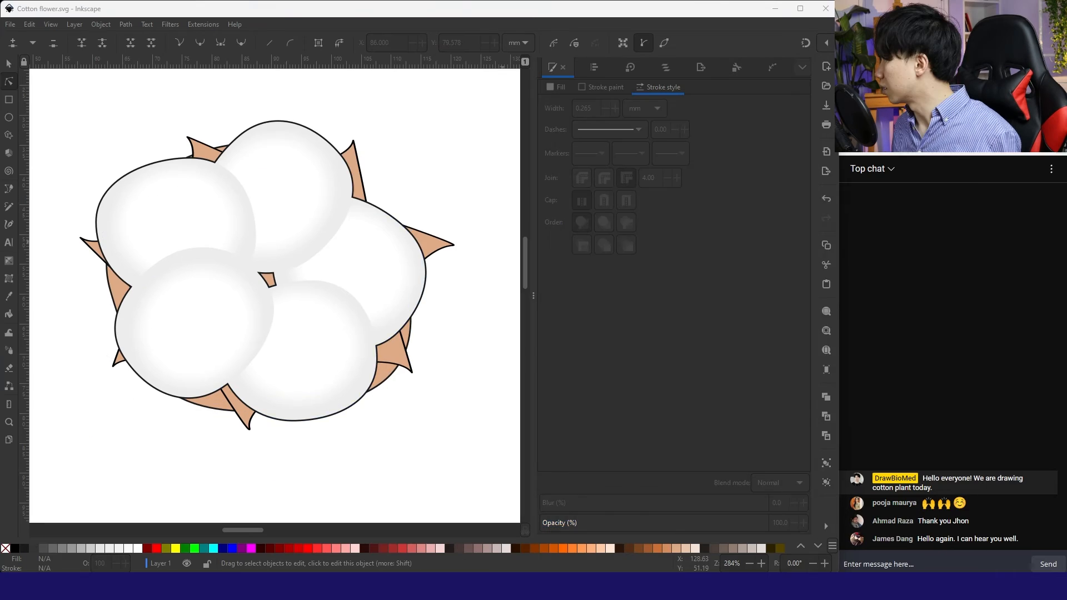
left_click_drag(1056, 133, 433, 107)
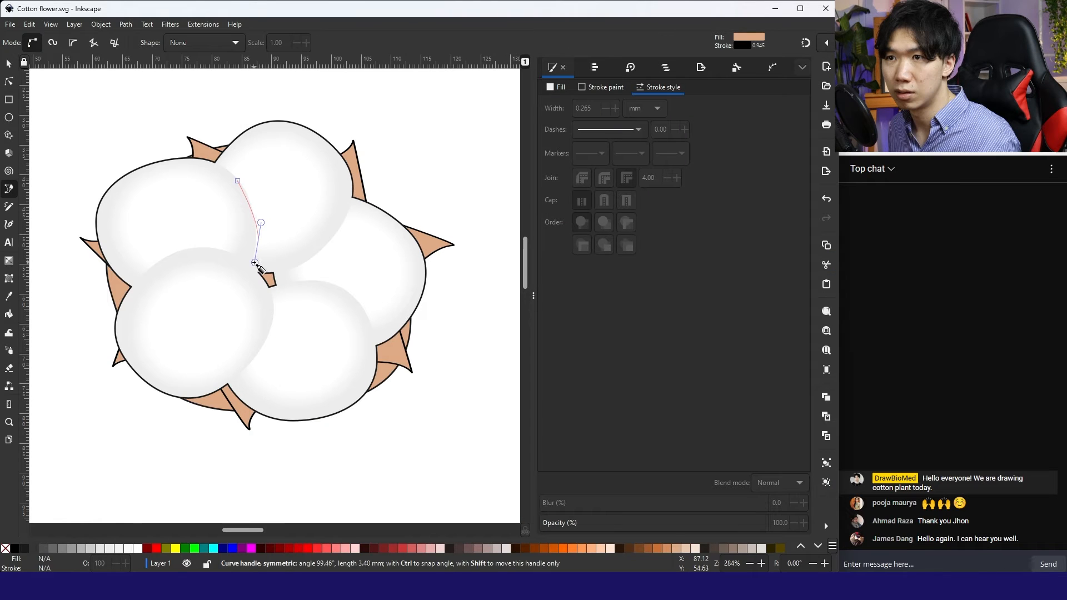
Step: Draw a slim closed brown path down the seam between the upper-left and top puffs to the flower's centre
left_click(237, 181)
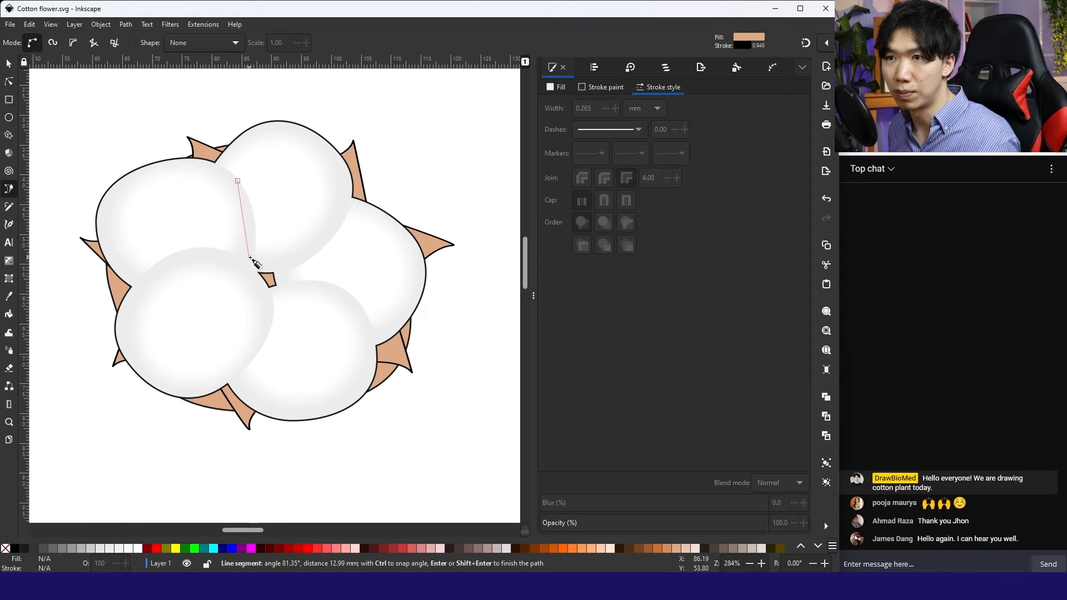
left_click(247, 272)
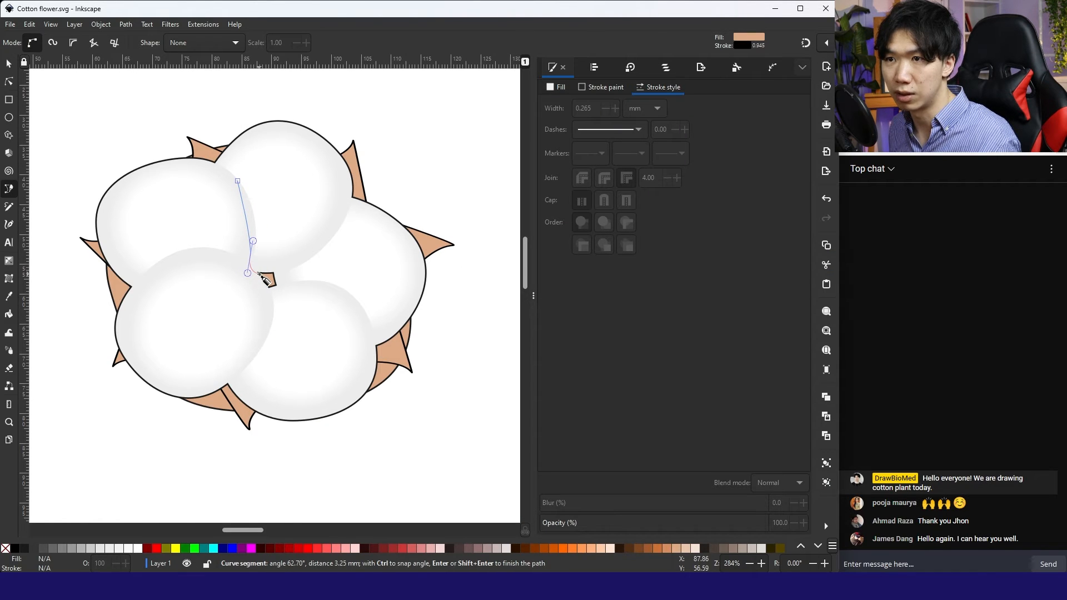
left_click(259, 274)
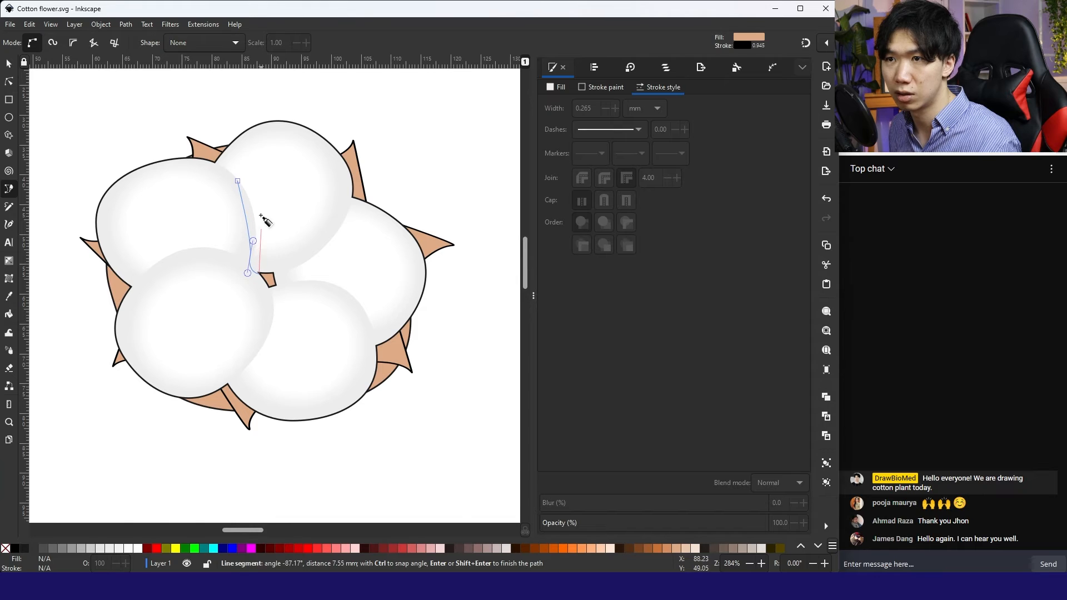
Step: Curve the edges of the brown sliver with its nodes and extend its lower end onto the centre gap between the puffs
left_click_drag(218, 231, 200, 195)
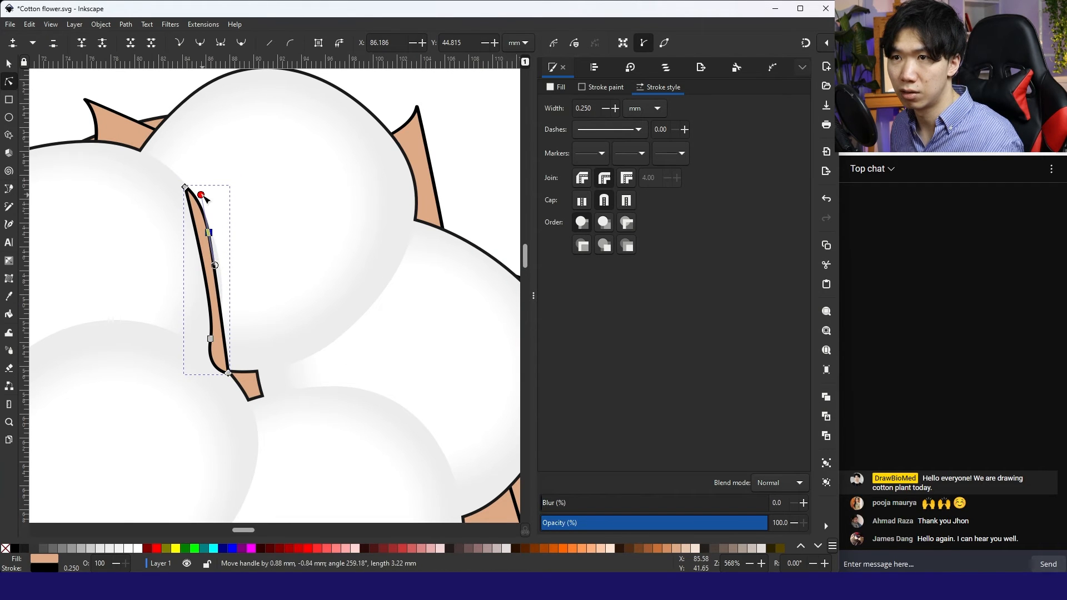
left_click_drag(228, 373, 243, 381)
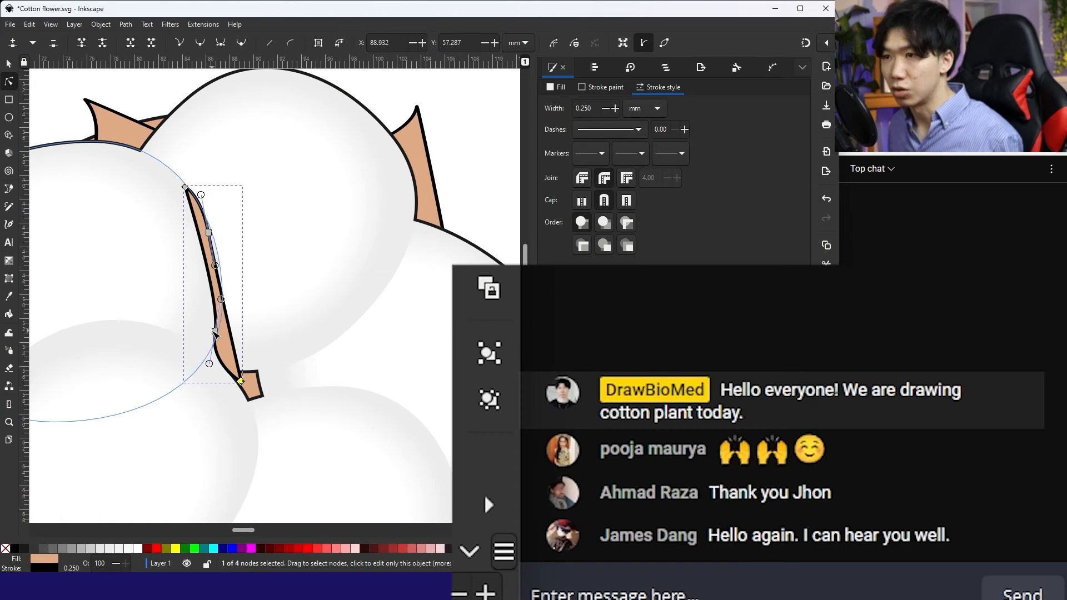
scroll(445, 110, "down", 3)
scroll(444, 110, "down", 2)
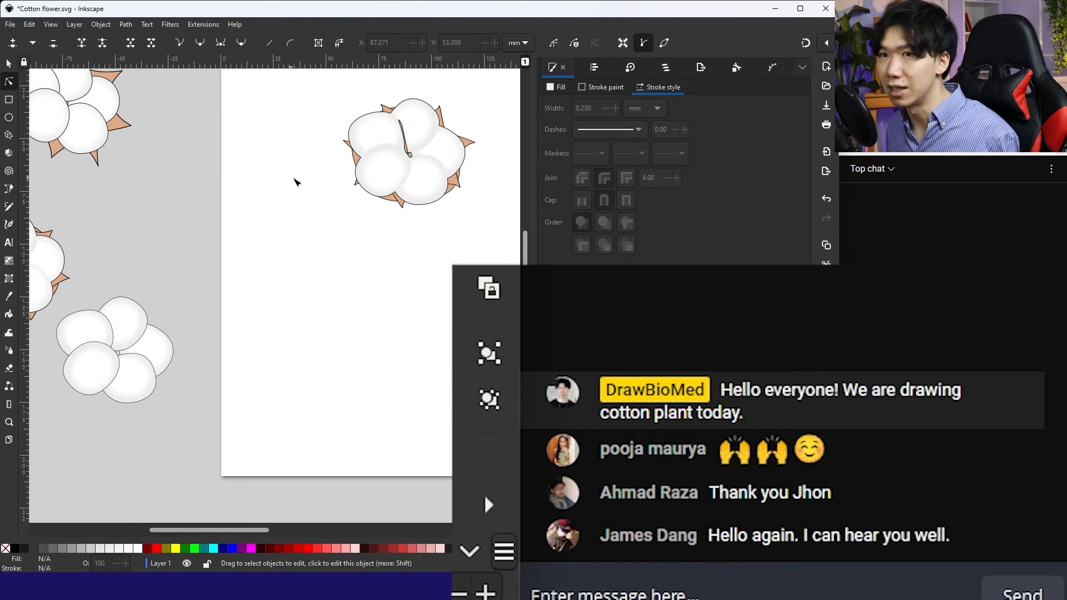
scroll(405, 111, "up", 5)
scroll(340, 228, "right", 5)
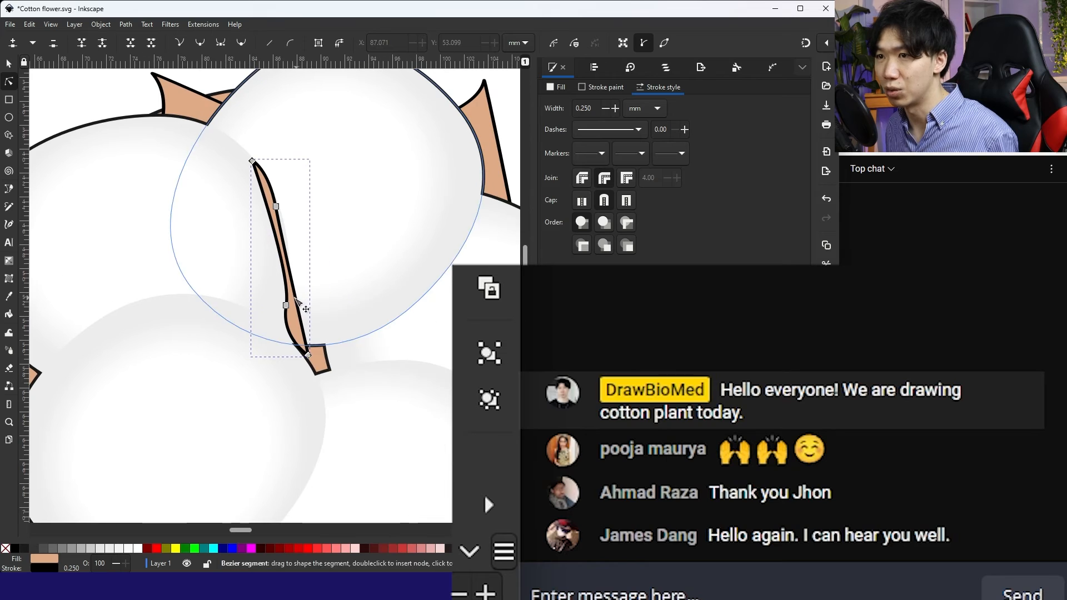
left_click_drag(309, 356, 313, 359)
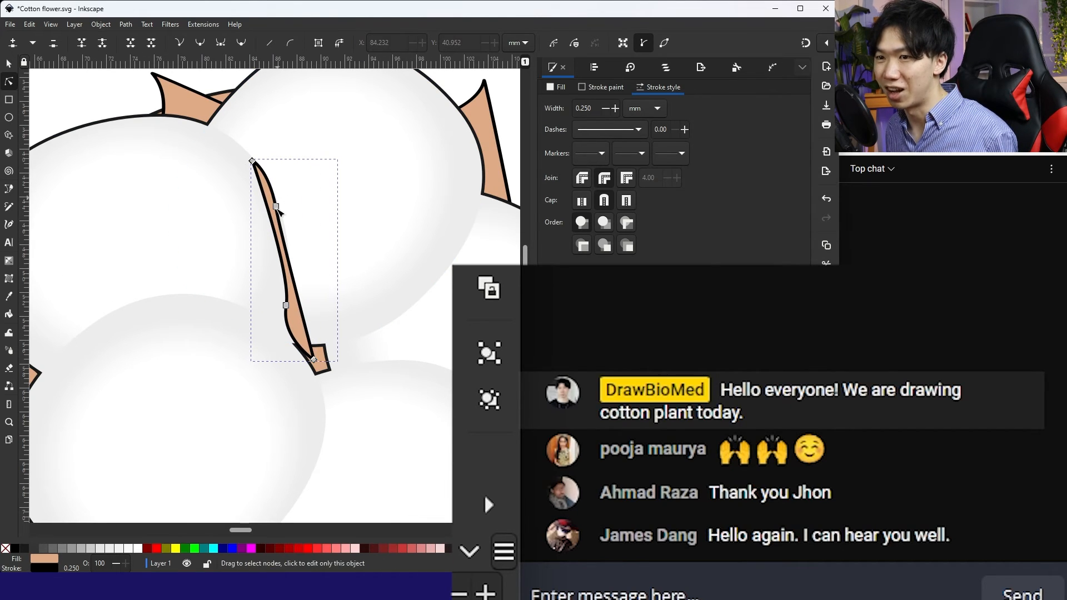
key("s")
left_click_drag(280, 225, 304, 225)
key("ctrl+z")
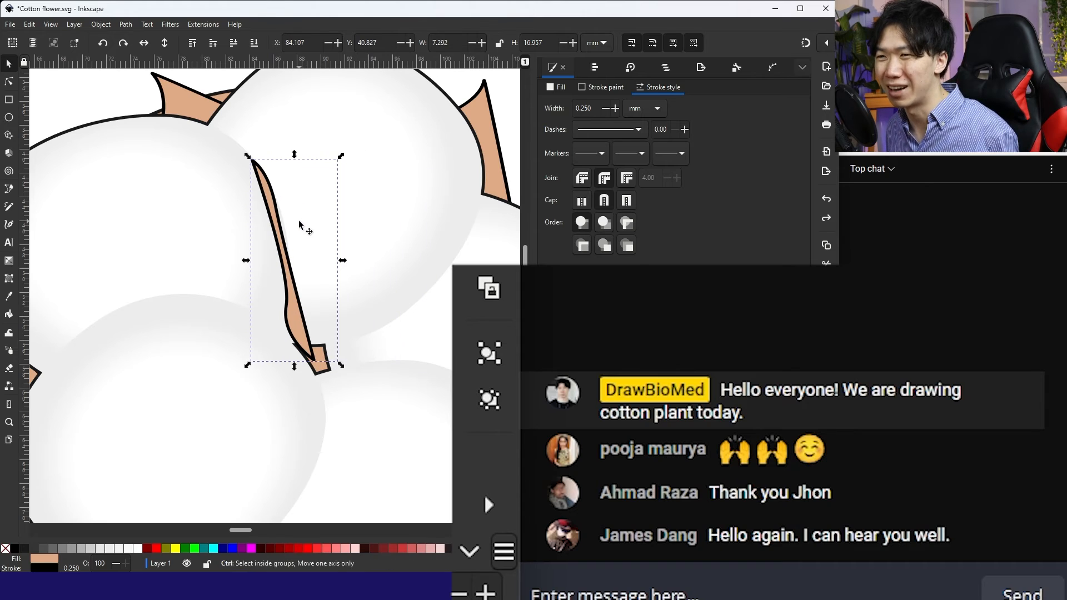
Step: Duplicate the brown sliver twice, rotating one copy along the top and right puffs' seam and one between the two left puffs
key("ctrl+c")
key("ctrl+v")
left_click(277, 175)
left_click_drag(344, 118, 429, 207)
left_click_drag(331, 185, 427, 278)
left_click_drag(464, 225, 477, 235)
left_click_drag(408, 300, 362, 210)
scroll(417, 309, "down", 3)
left_click_drag(454, 257, 355, 323)
key("ctrl+z")
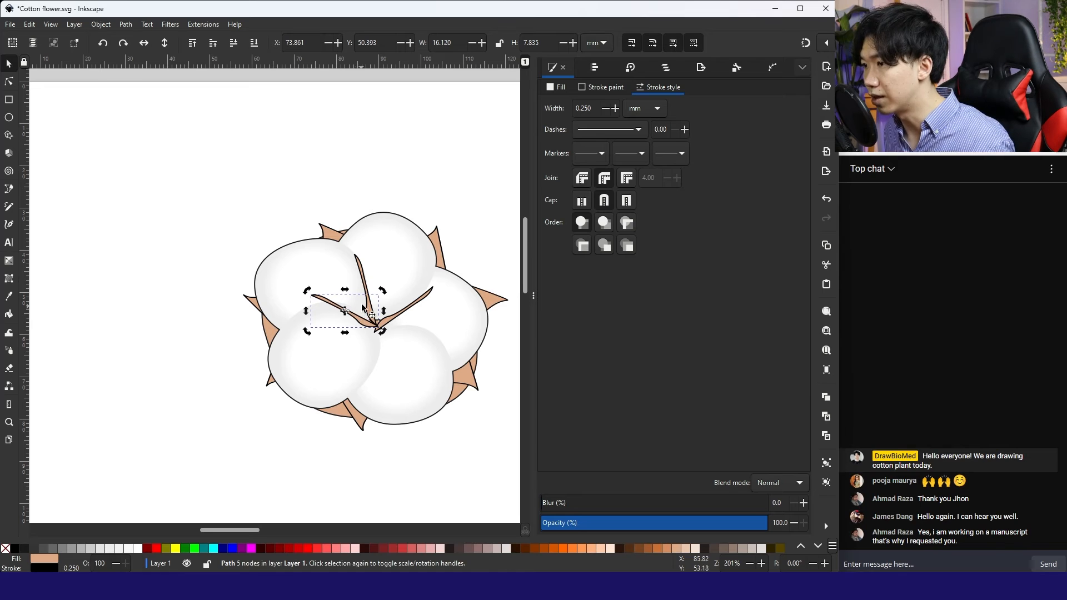
scroll(356, 301, "up", 1)
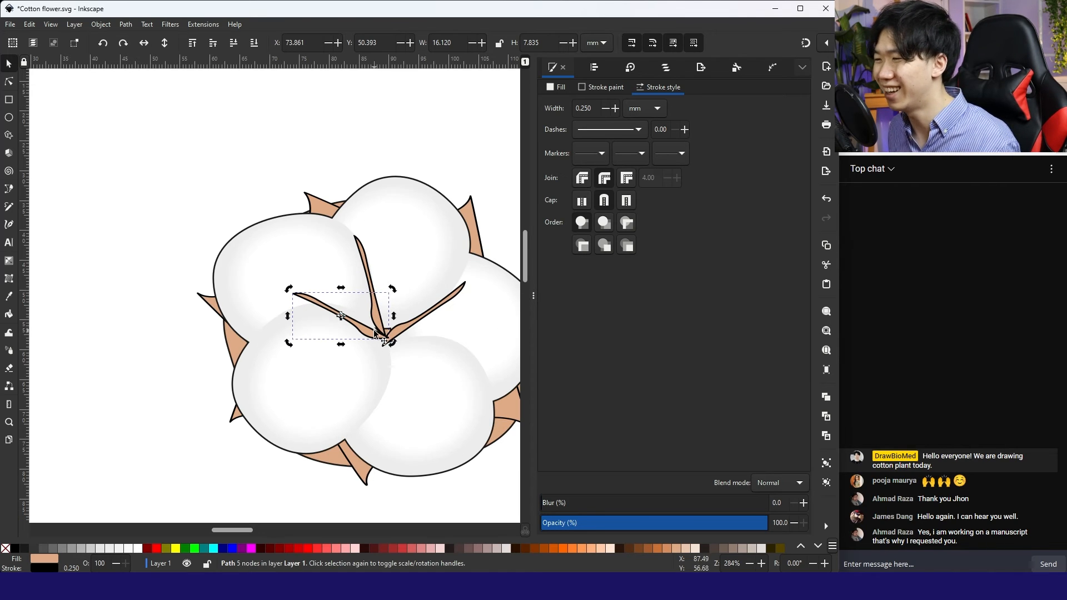
left_click_drag(374, 334, 379, 330)
Step: Add a copy of the left sliver, rotated to run down the seam between the two lower puffs from the centre
key("ctrl+c")
key("ctrl+v")
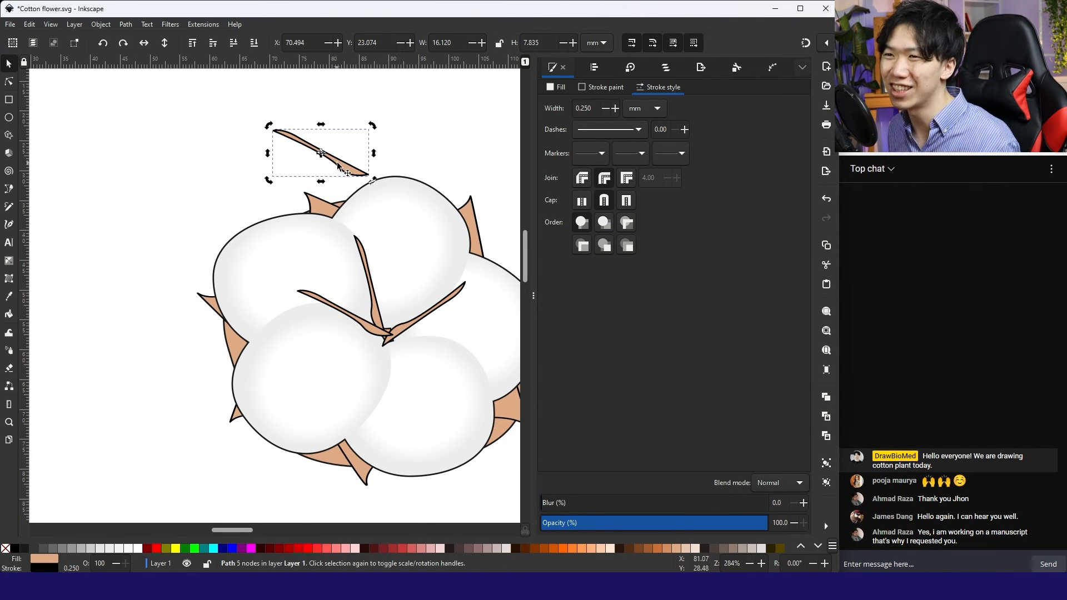
left_click_drag(372, 125, 305, 67)
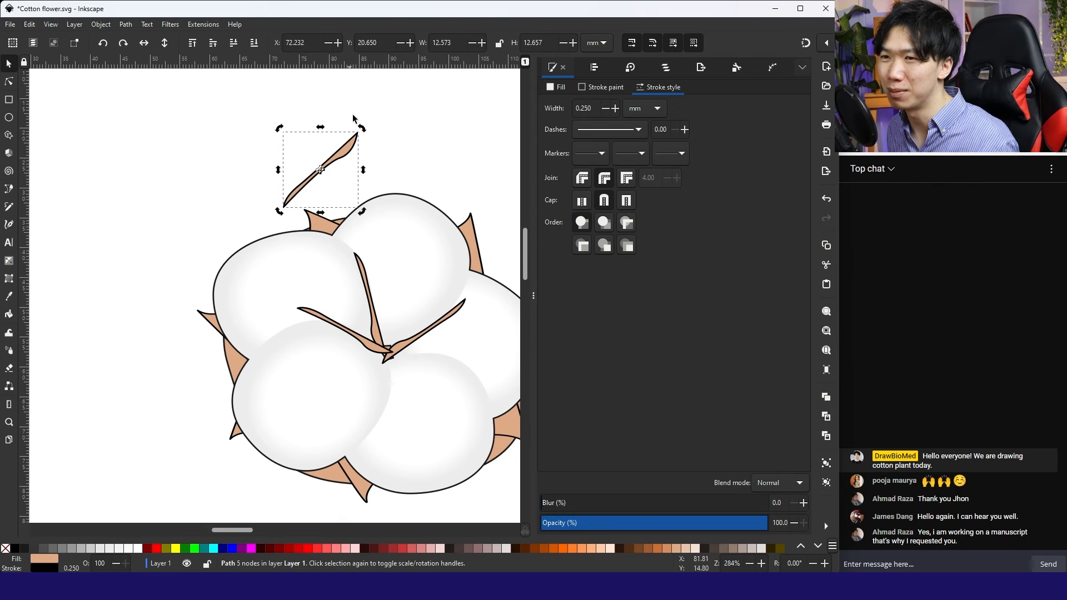
left_click_drag(350, 150, 411, 400)
left_click_drag(426, 356, 389, 370)
Step: Add another copy of the sliver, rotated nearly horizontal from the centre along the seam between the right and lower-right puffs
key("ctrl+v")
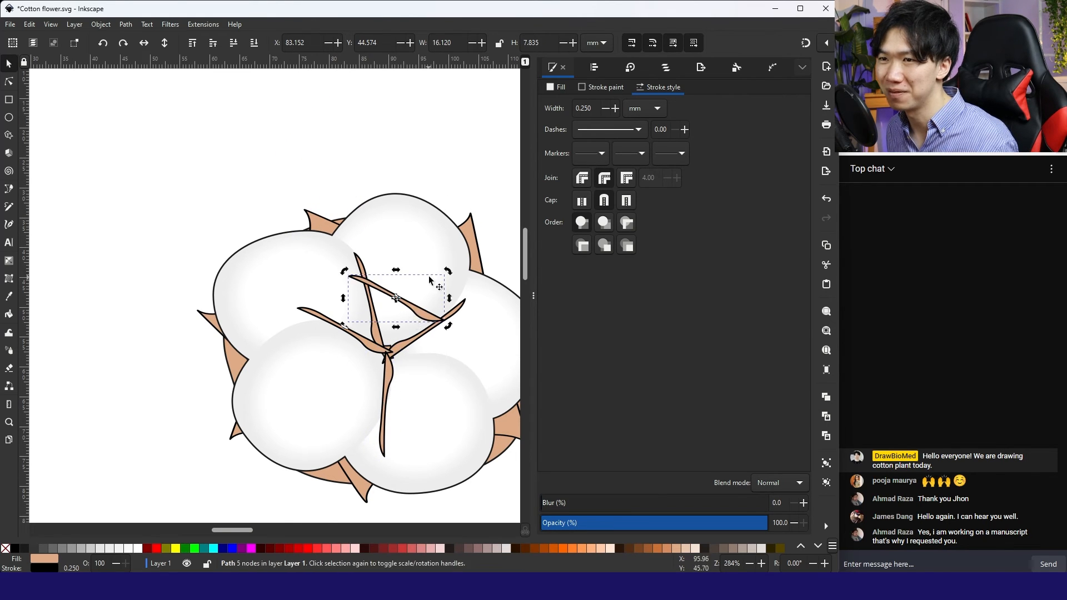
left_click_drag(412, 313, 471, 385)
left_click_drag(487, 341, 458, 323)
left_click_drag(462, 368, 464, 351)
left_click(394, 131)
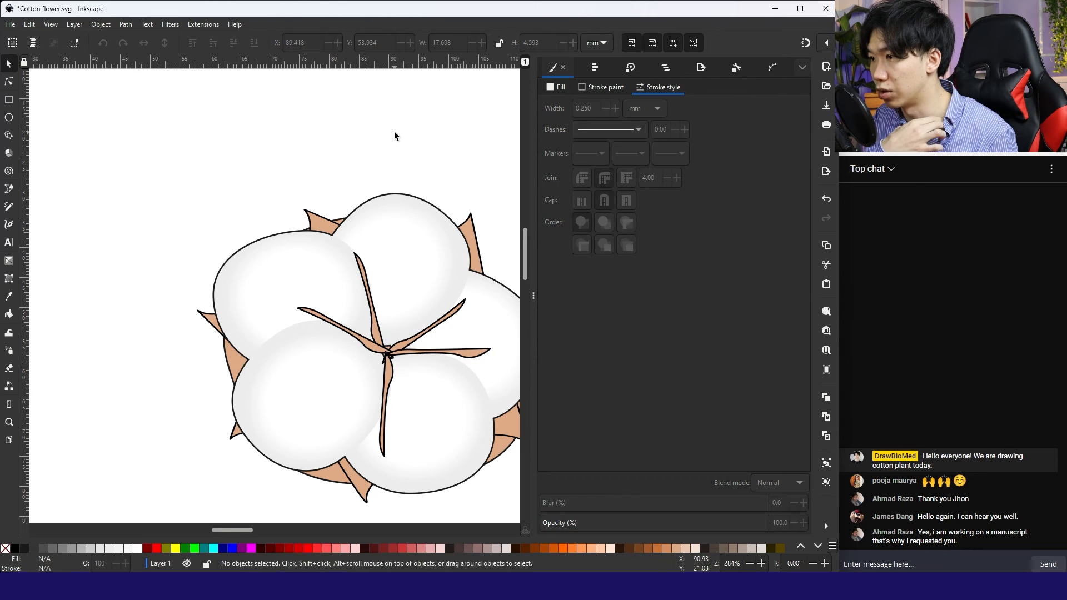
Step: Shrink the right, upper-right and top slivers toward the flower's centre
scroll(395, 131, "down", 4)
scroll(416, 133, "up", 3)
scroll(417, 137, "up", 2)
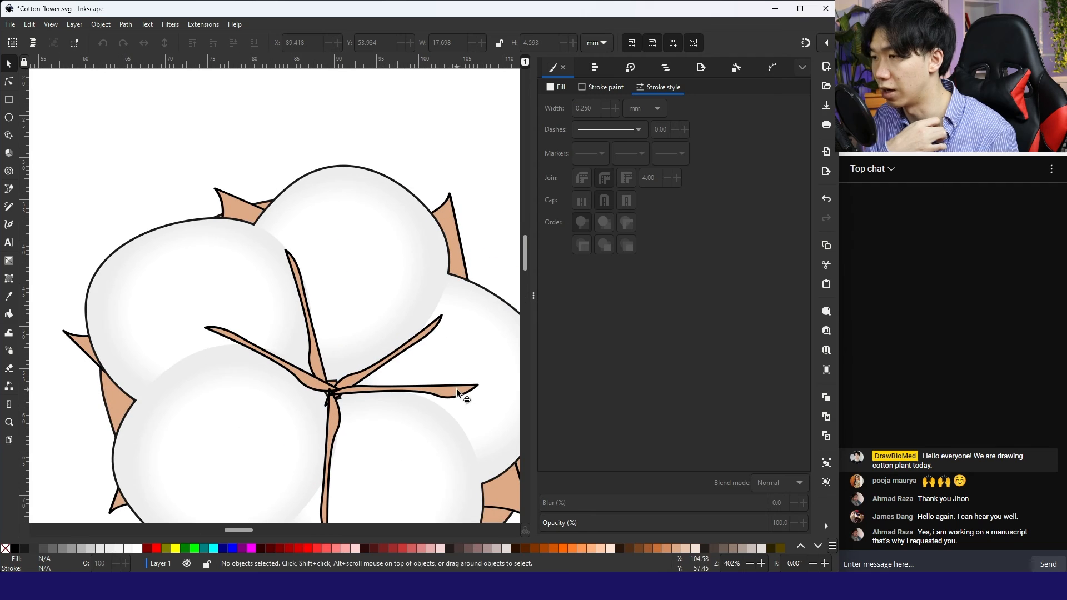
left_click(464, 395)
left_click_drag(485, 383, 428, 365)
left_click(436, 323)
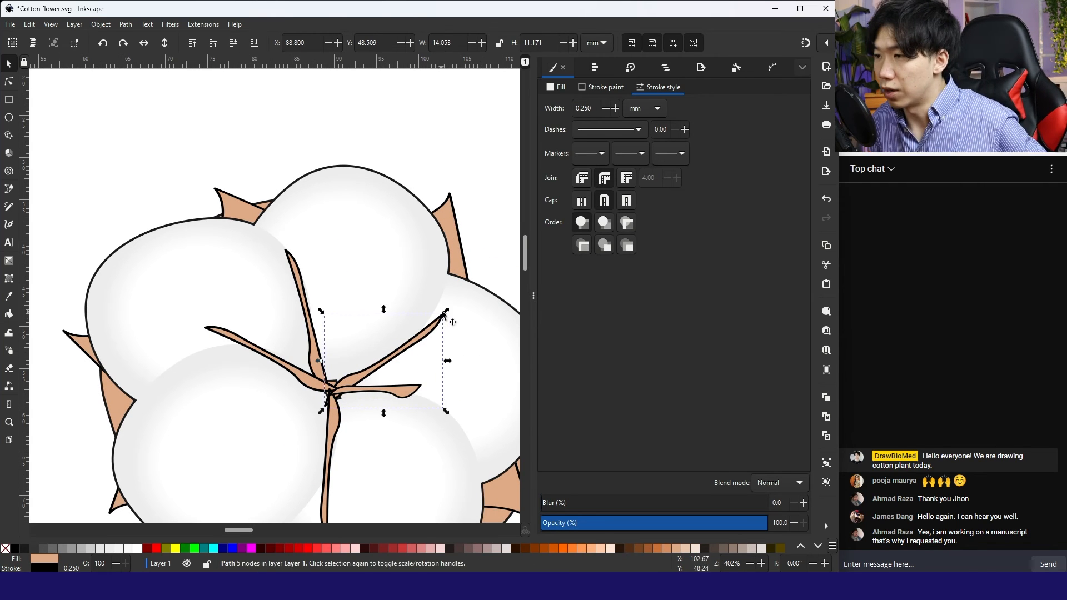
left_click_drag(446, 311, 419, 327)
left_click(312, 354)
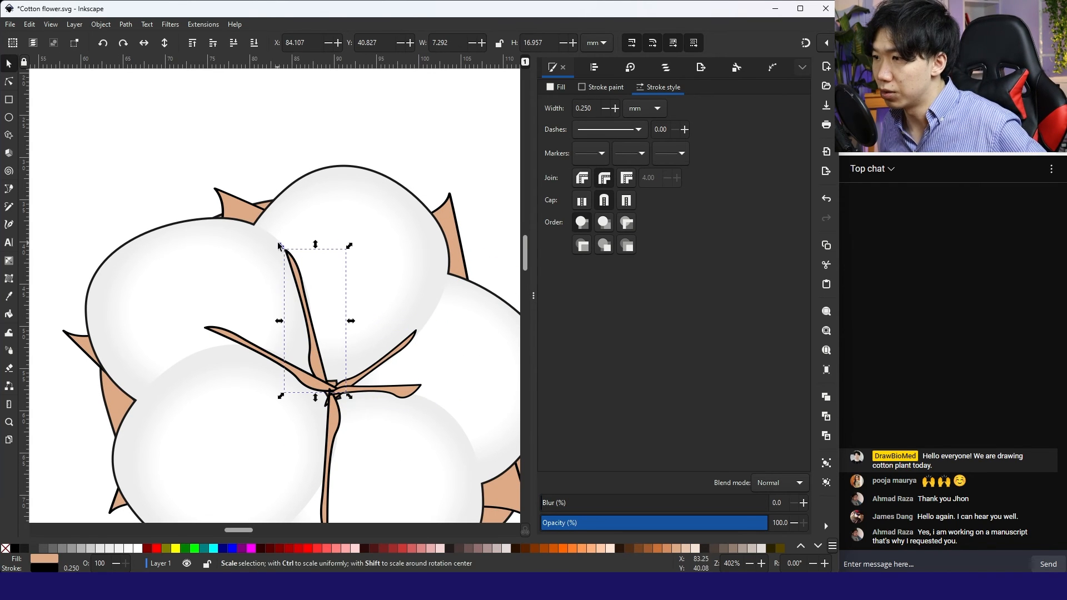
left_click_drag(281, 243, 296, 266)
Step: Pull in the left sliver's tip and bend its nodes to follow the upper edge of the lower-left puff
left_click(247, 347)
left_click(9, 81)
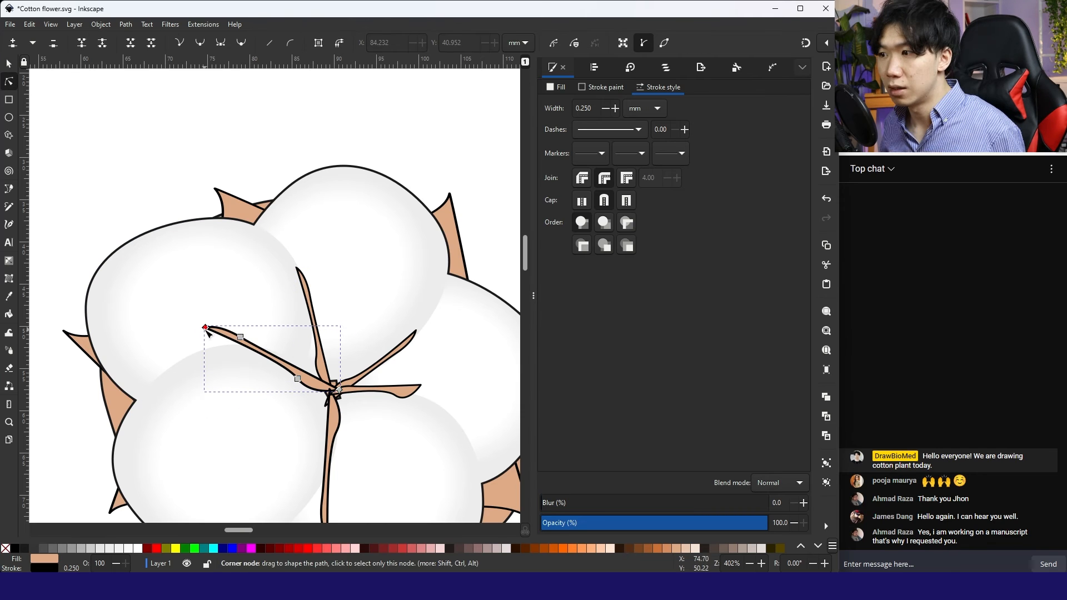
left_click_drag(219, 344, 294, 367)
key("ctrl+z")
key("ctrl+z")
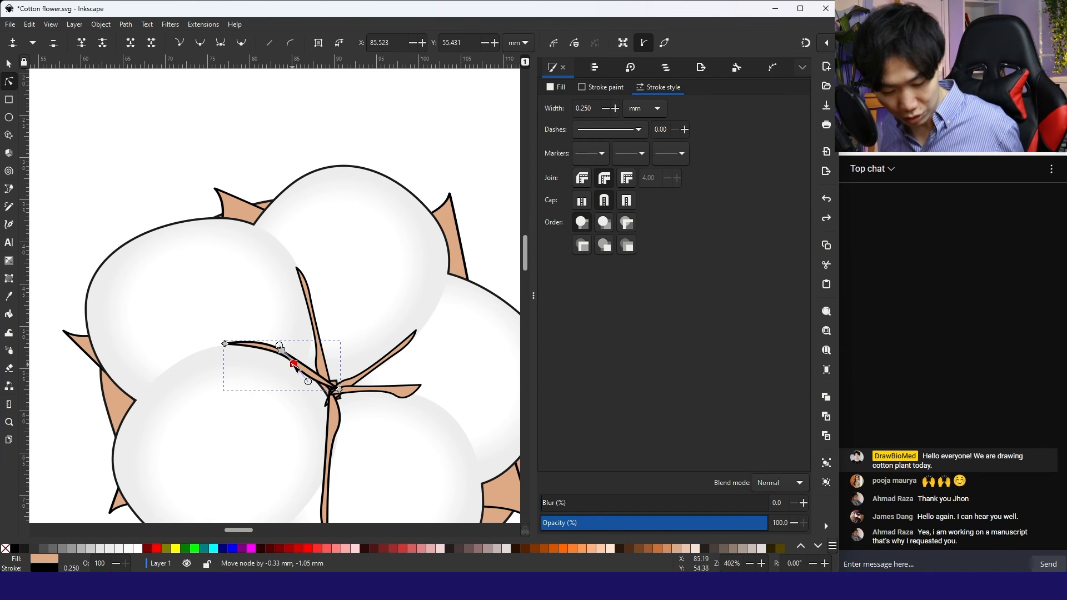
Step: Move the lower sliver's tip about 8 mm up and adjust its edge nodes to follow the seam between the lower puffs
scroll(336, 410, "down", 2)
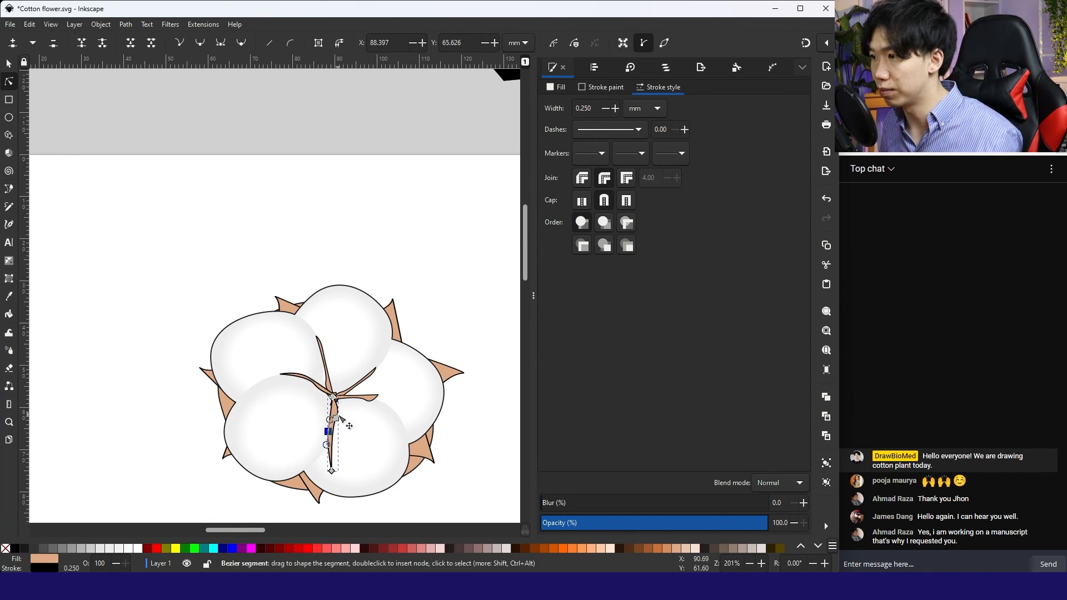
scroll(335, 461, "up", 2)
left_click_drag(329, 481, 325, 442)
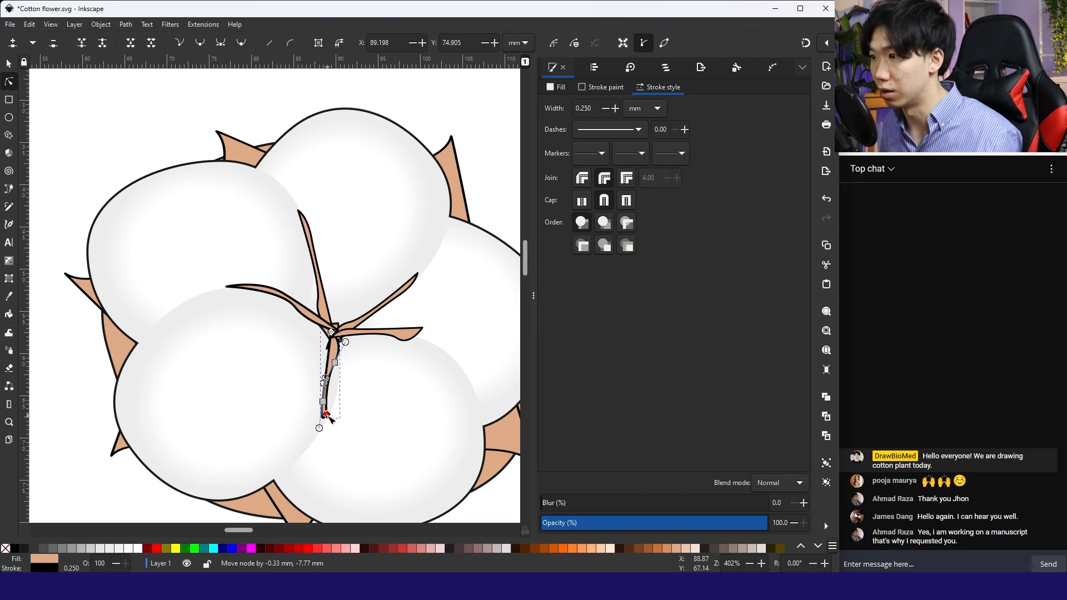
mouse_move(338, 365)
left_mouse_down()
mouse_move(345, 372)
mouse_move(330, 391)
mouse_move(342, 371)
left_mouse_up()
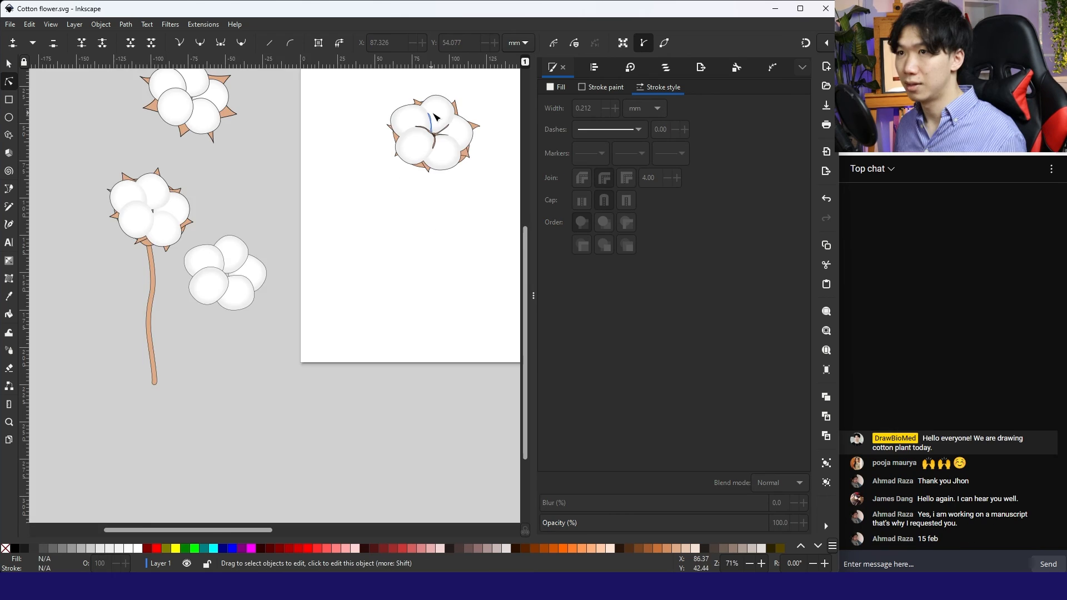
Step: Draw an open, nearly vertical stem path from the bottom of the cotton flower down the page
scroll(435, 114, "up", 2)
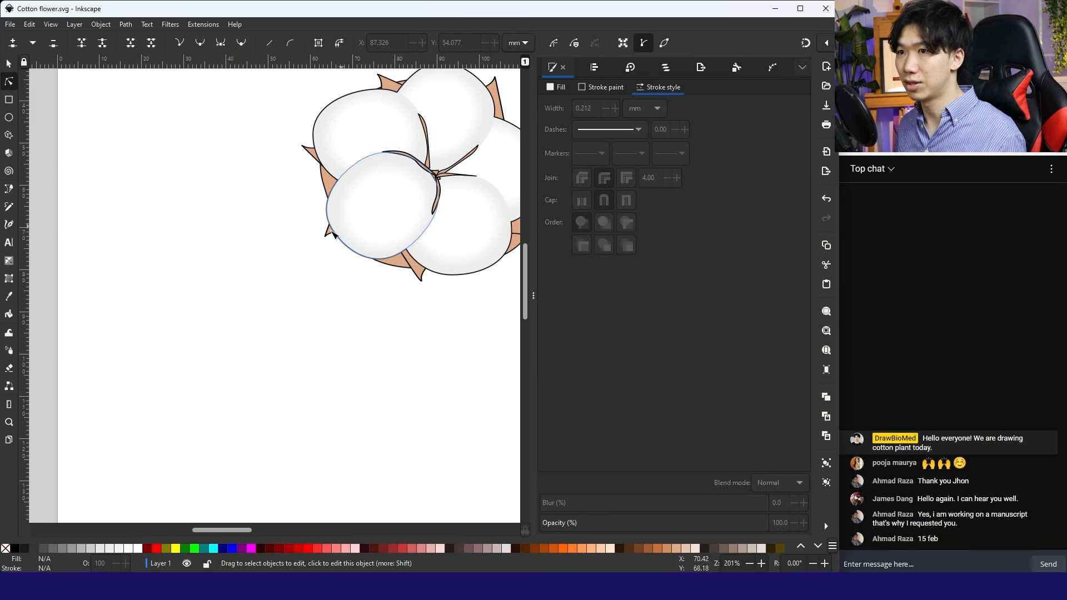
scroll(333, 232, "down", 2)
scroll(303, 320, "up", 2)
scroll(267, 328, "down", 2)
left_click(12, 189)
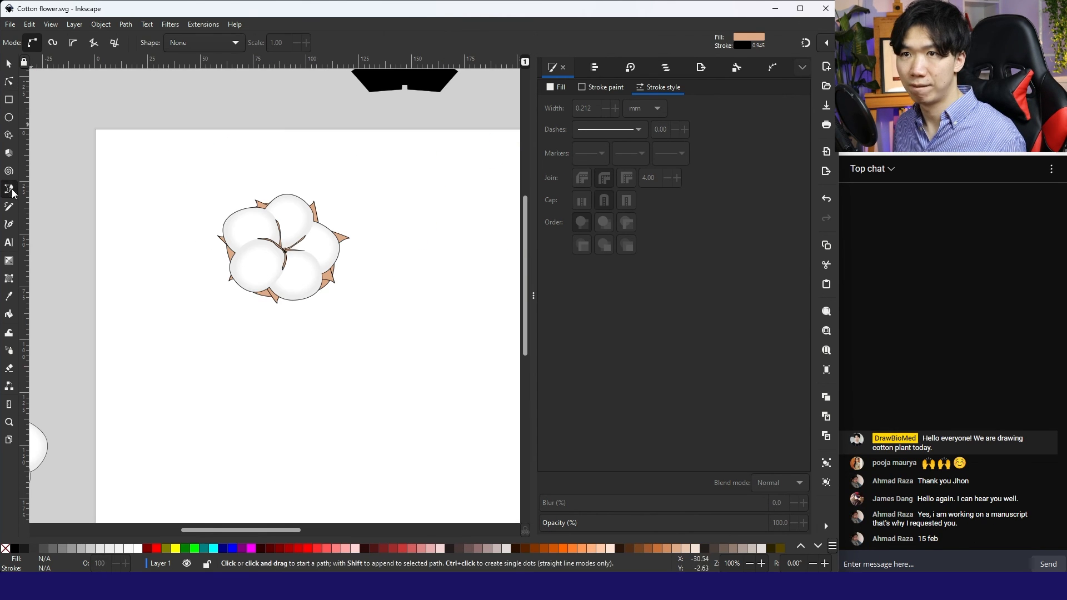
left_click(277, 287)
double_click(264, 478)
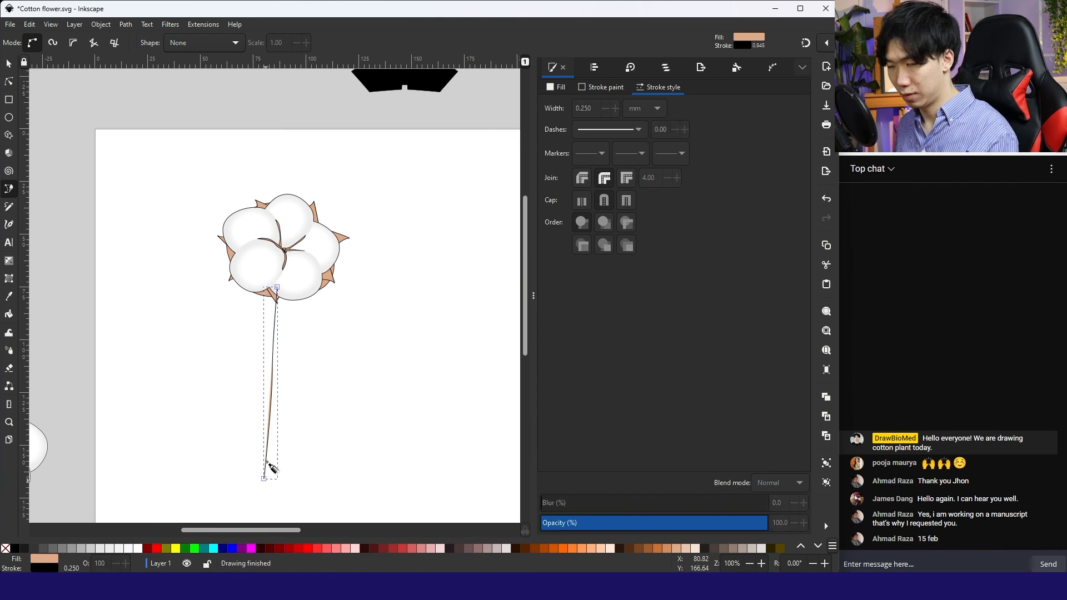
Step: Remove the stem's fill and colour its stroke orange-brown #C87137
left_click(5, 548)
left_click(44, 568)
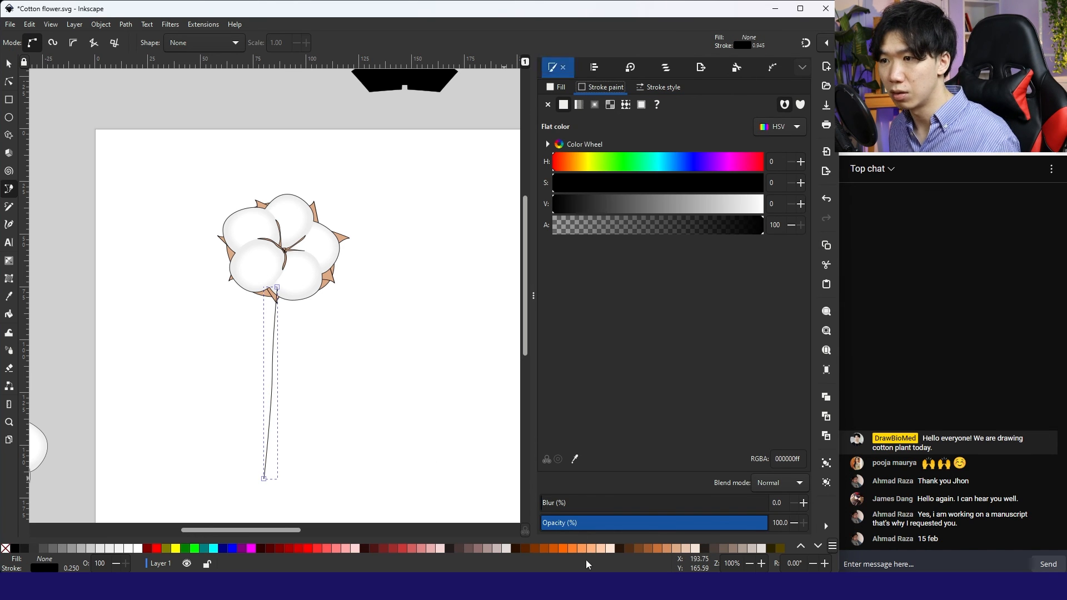
left_click(658, 548)
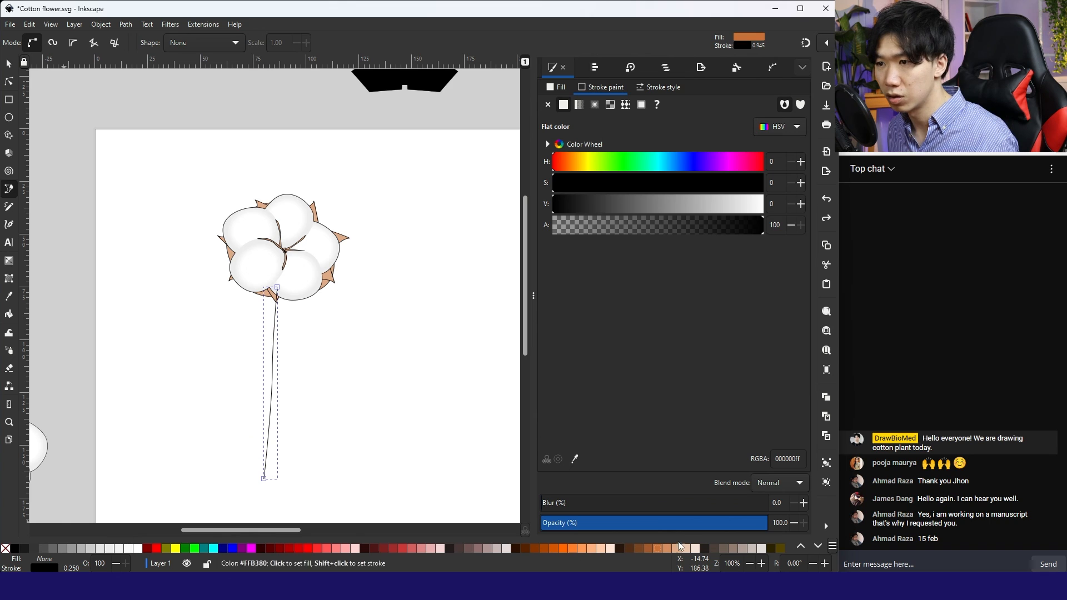
left_click(656, 548, "shift")
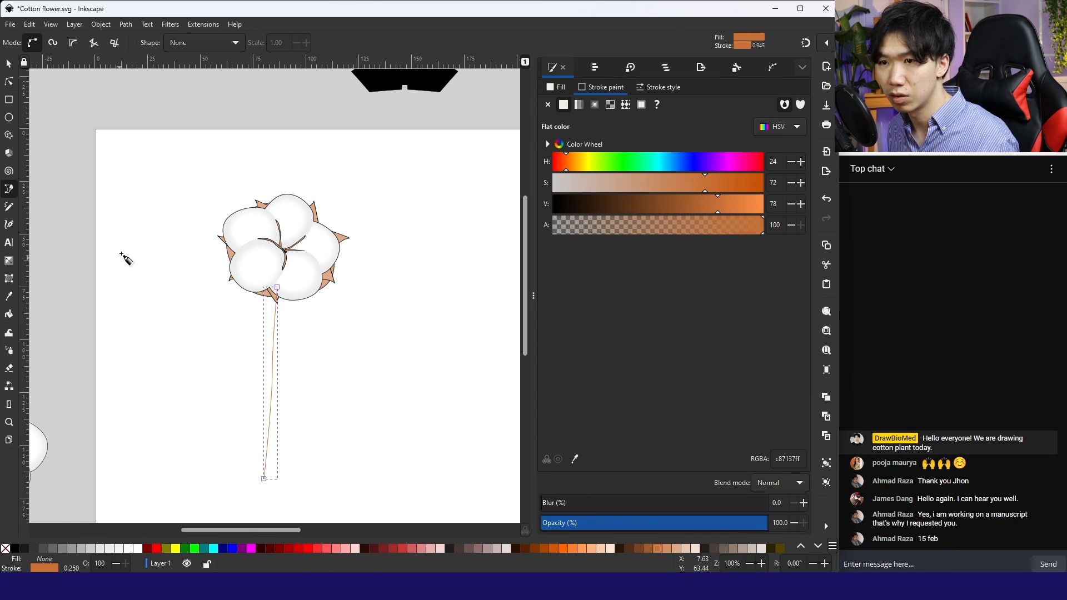
Step: Give the stem a lighter brown #D38D5F stroke 3 mm wide and save the drawing
right_click(70, 567)
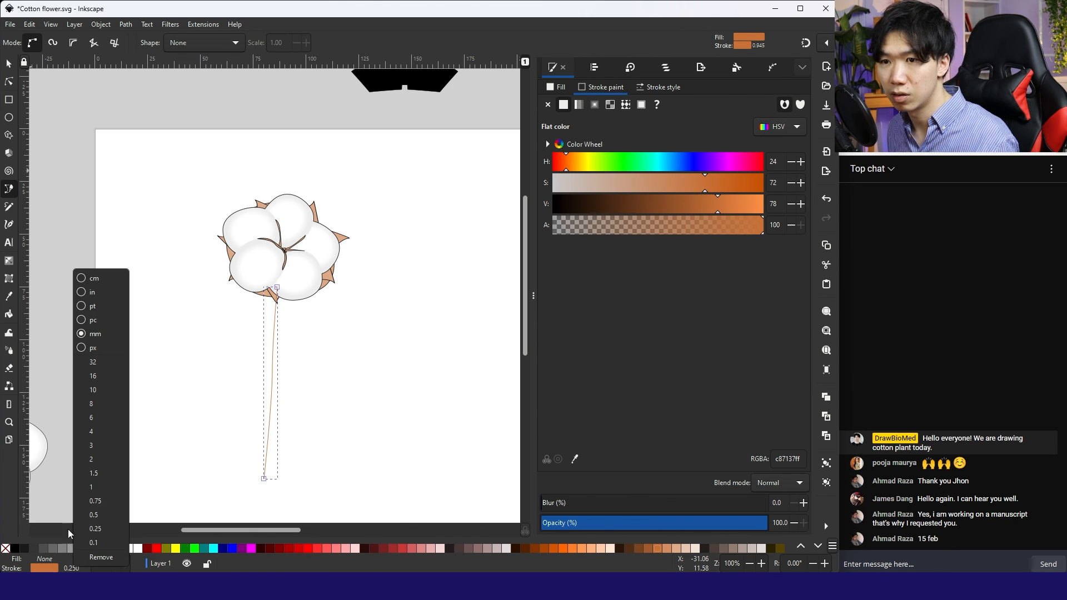
left_click(92, 459)
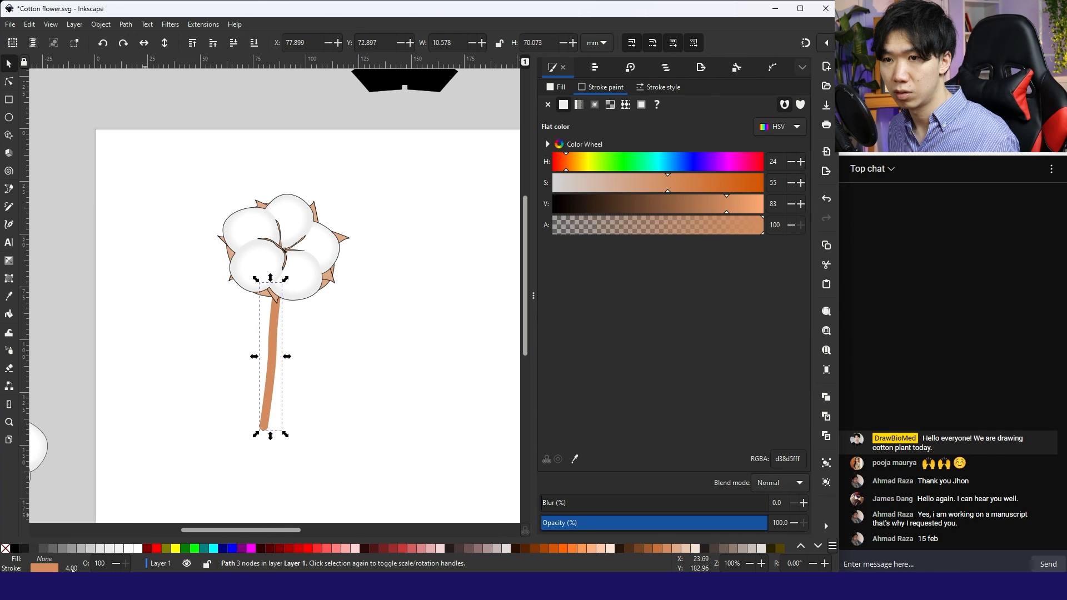
right_click(71, 567)
left_click(85, 449)
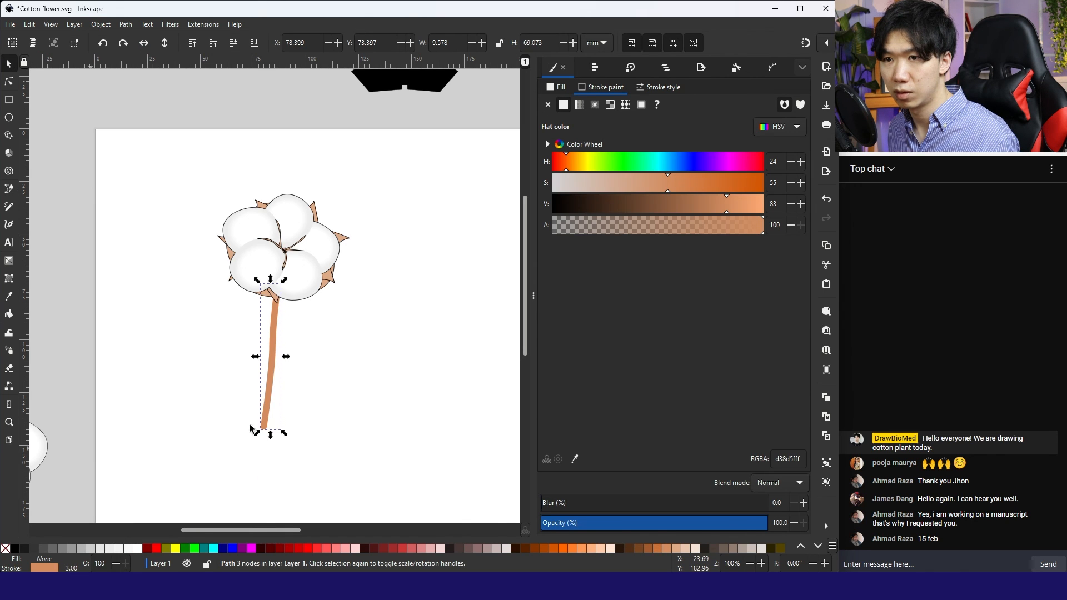
left_click(395, 381)
scroll(395, 381, "down", 3)
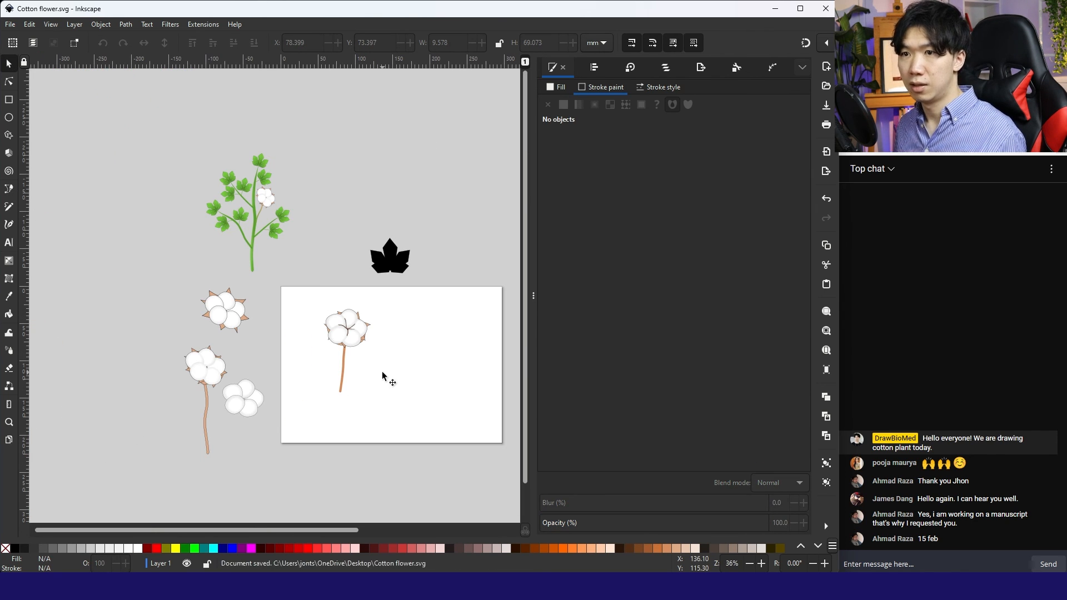
Step: Bend the stem slightly to the left by moving its middle node
scroll(371, 384, "up", 3)
left_click(287, 301)
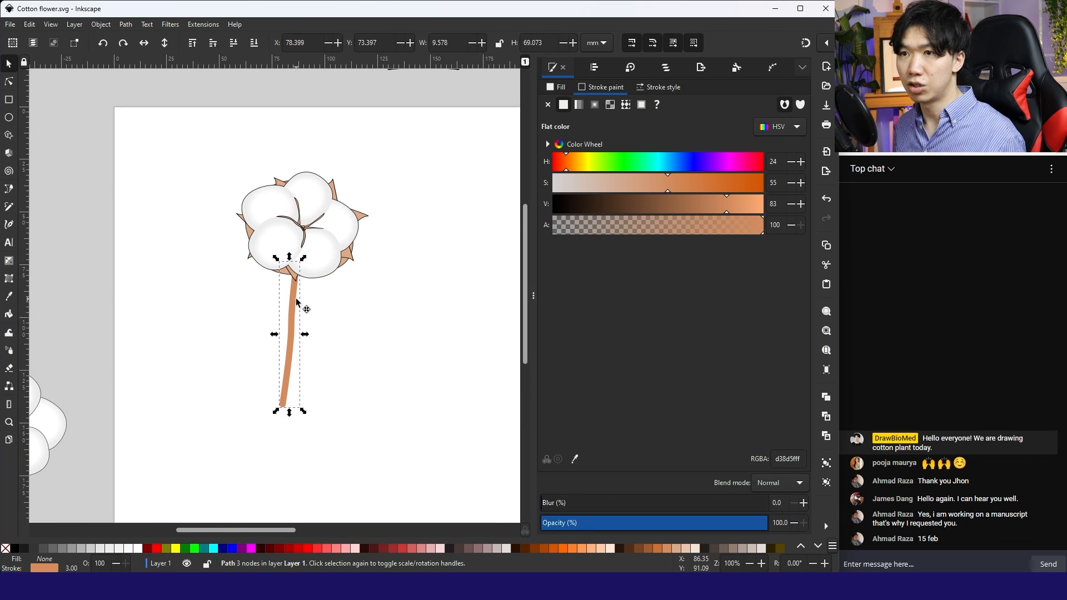
left_click(287, 301)
left_click(9, 82)
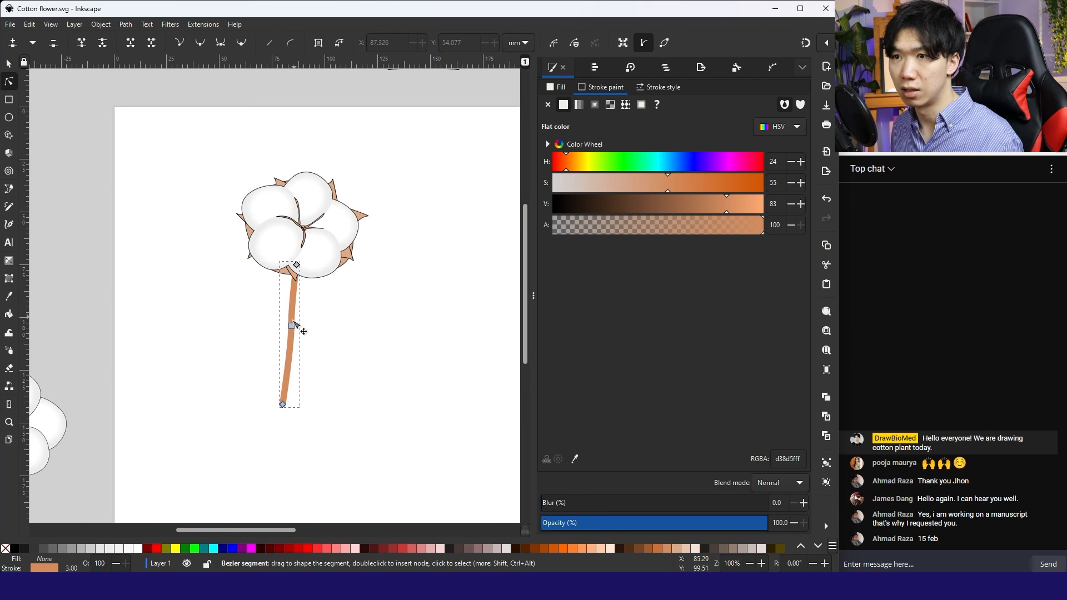
left_click_drag(290, 325, 282, 331)
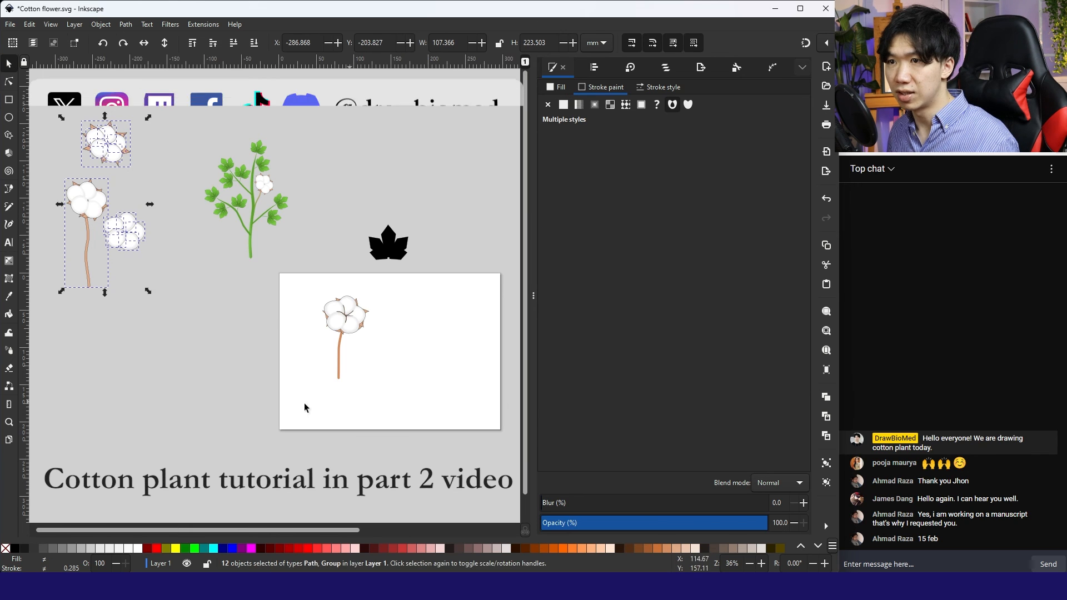
Step: Move the whole cotton flower with its stem about 41 mm left and 27 mm down on the page
left_click(305, 407)
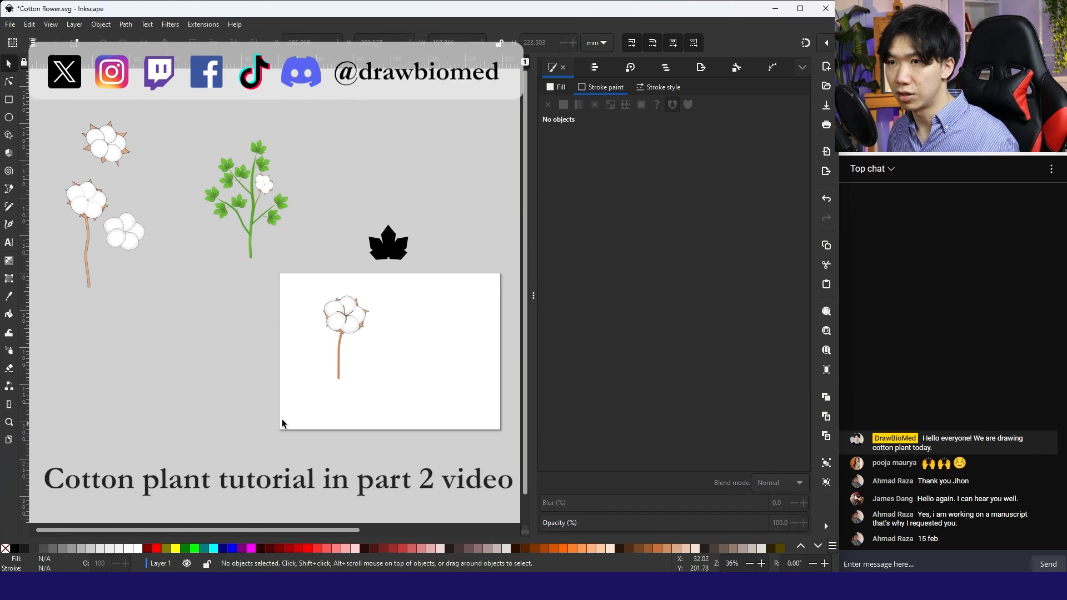
left_click_drag(281, 420, 382, 287)
left_click_drag(338, 321, 307, 340)
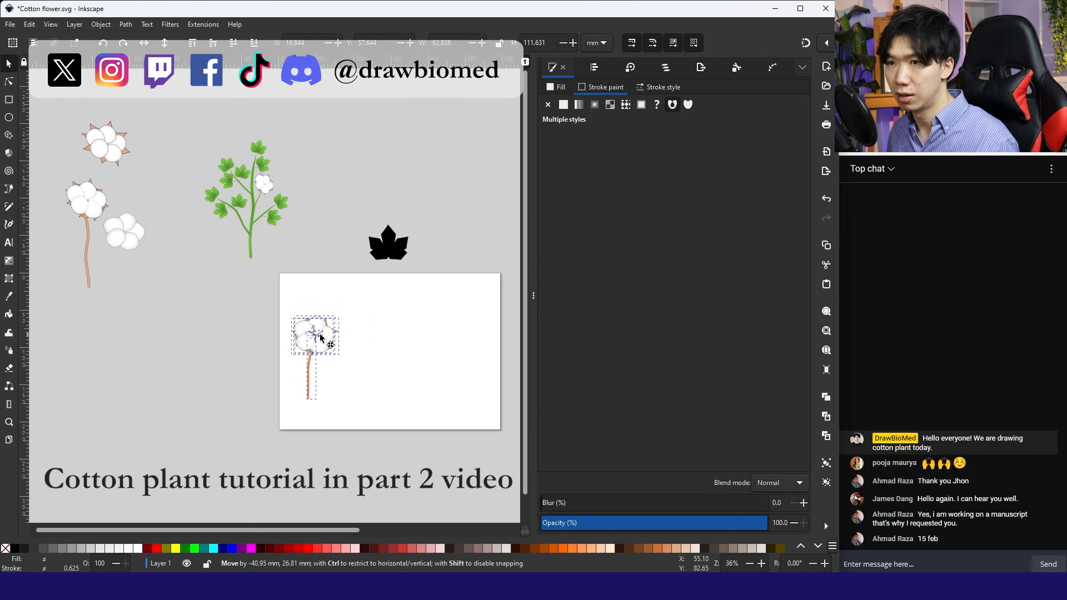
left_click(401, 310)
scroll(407, 331, "up", 1)
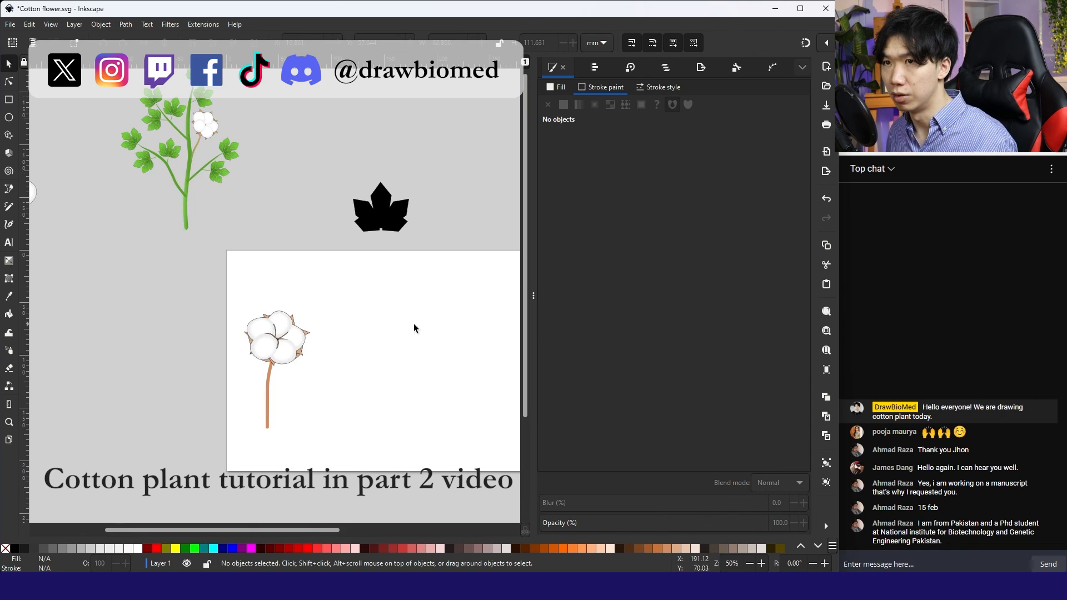